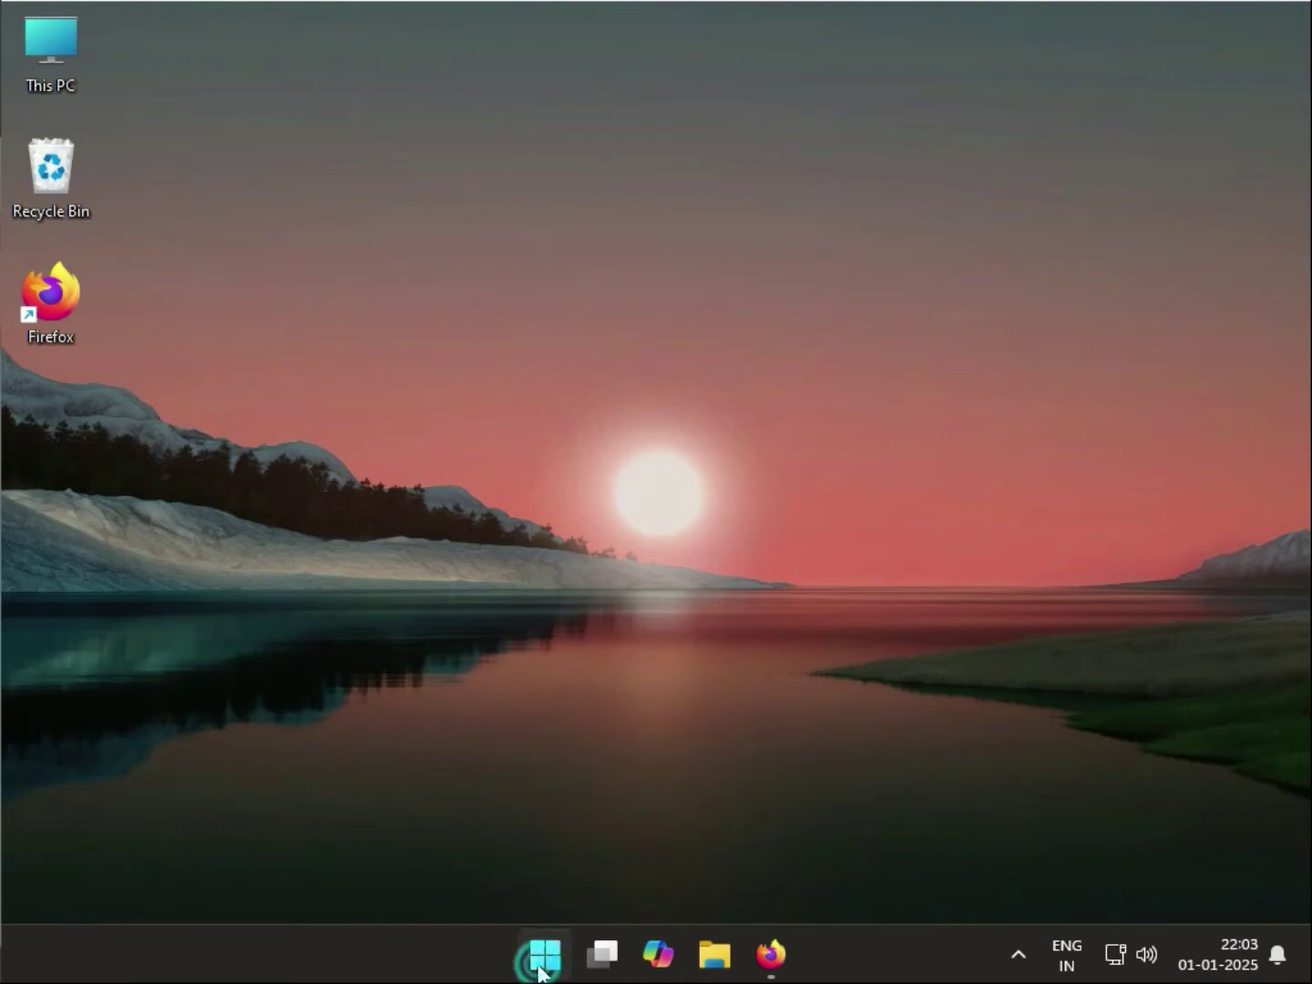
# Search 'serve' in Start and launch Services as administrator
pyautogui.write('server')
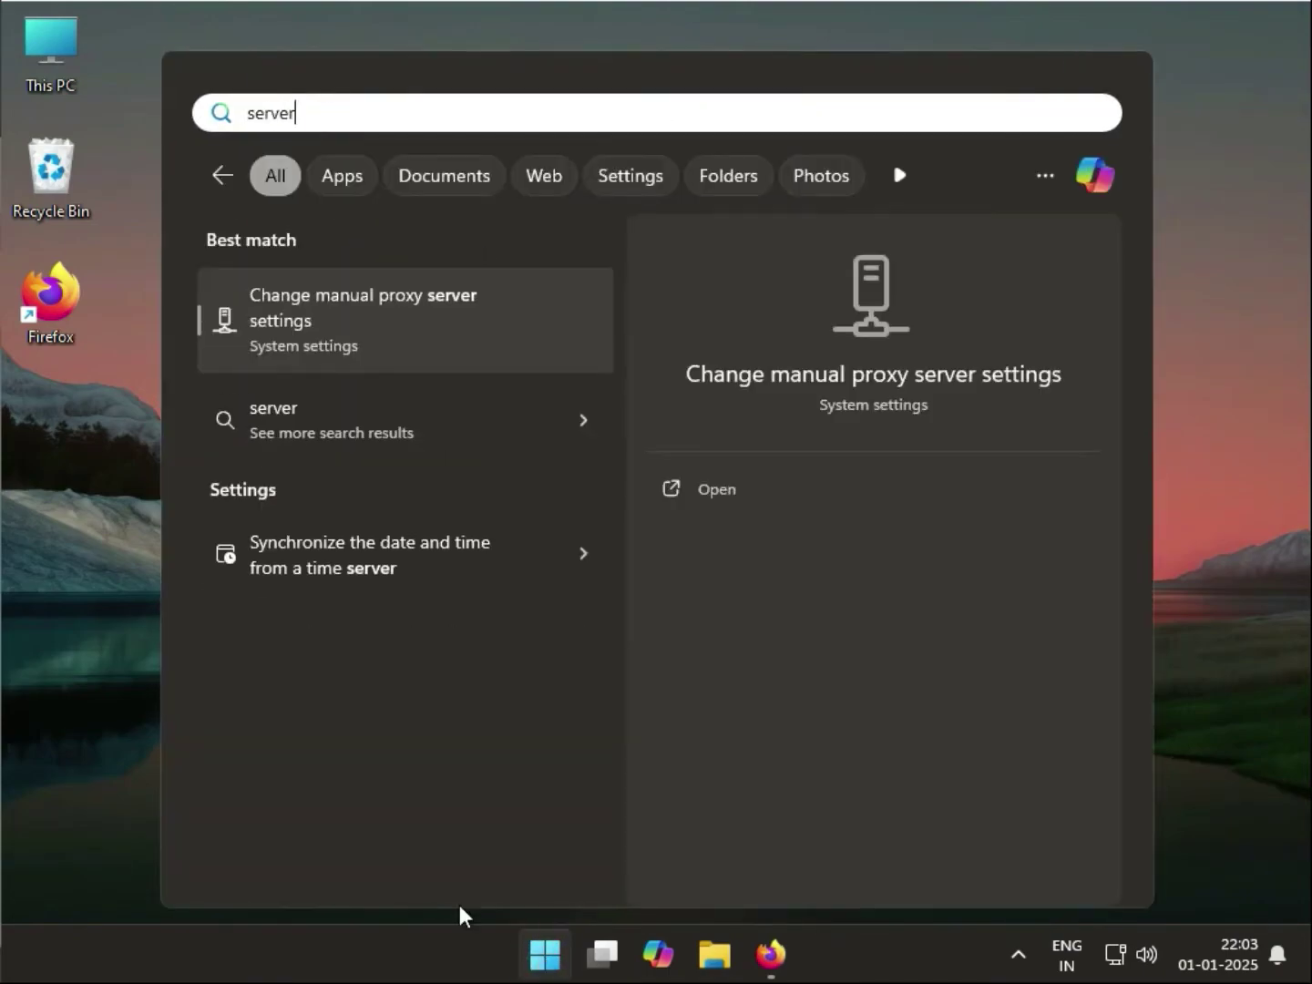
pyautogui.press('BackSpace')
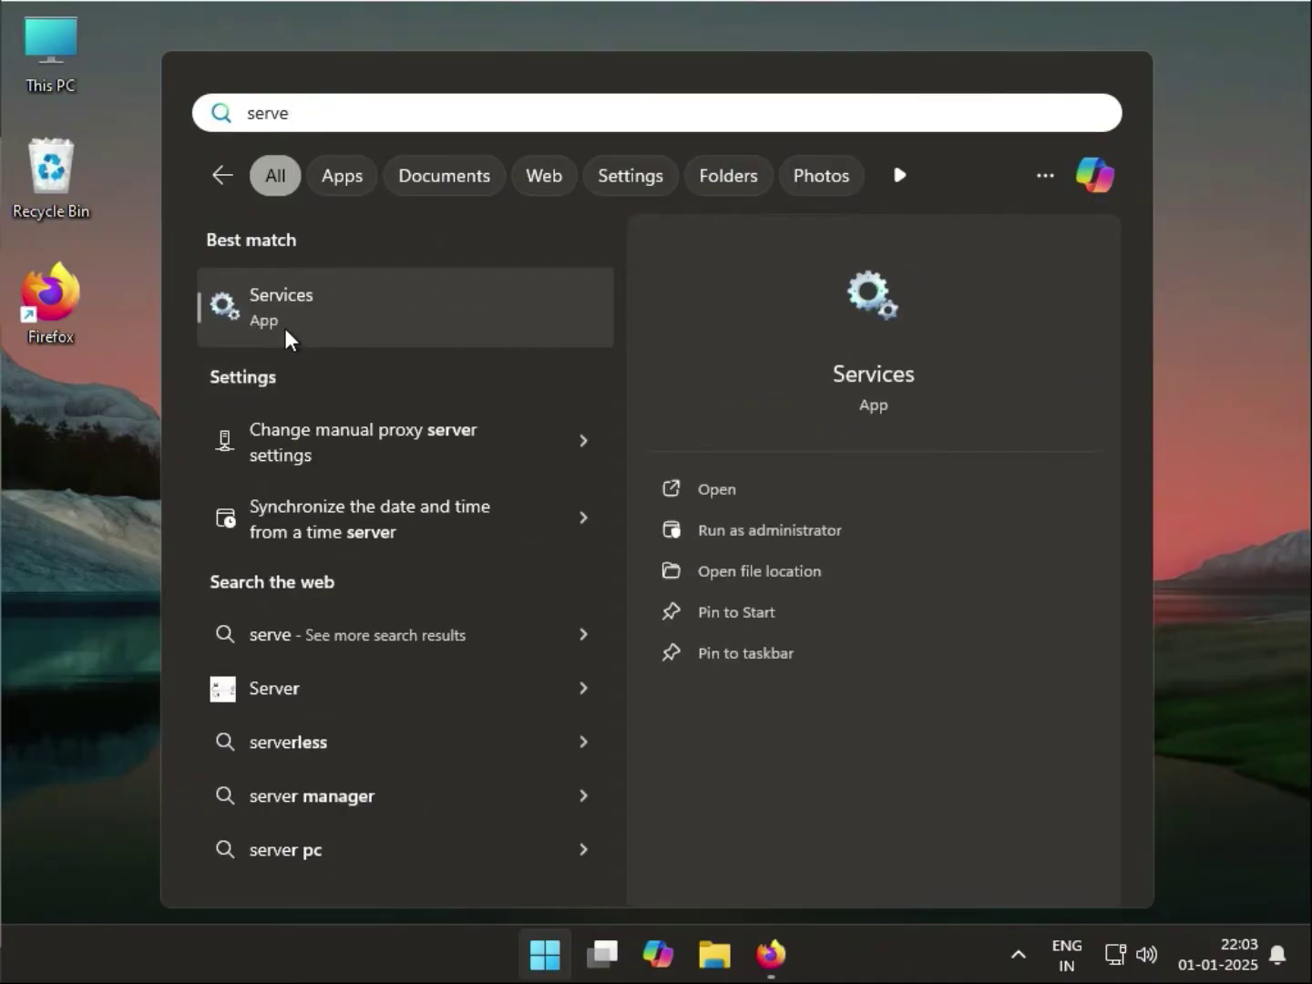
pyautogui.rightClick(285, 330)
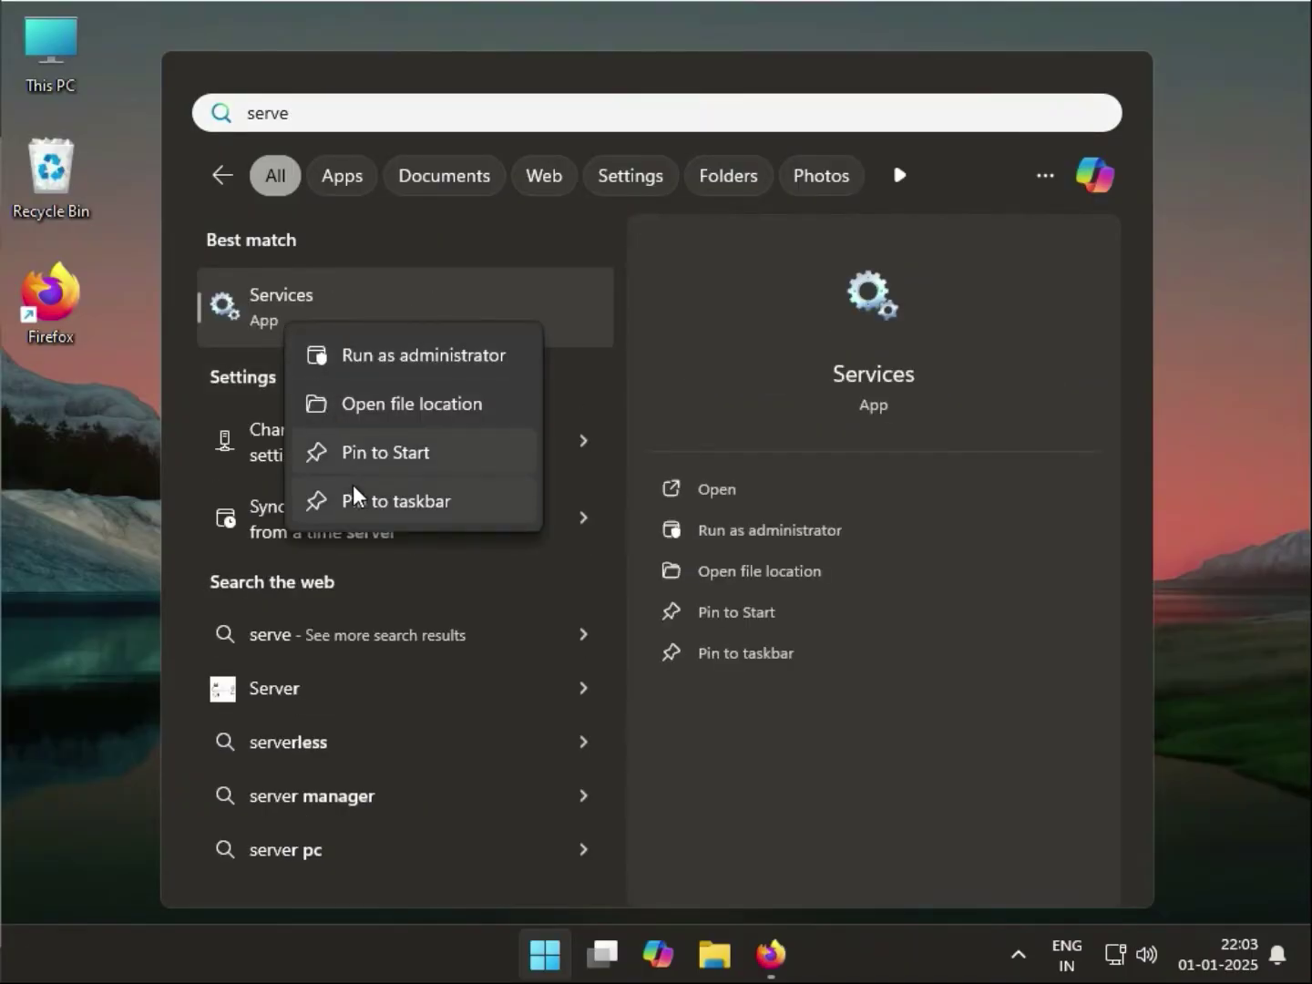
pyautogui.click(421, 357)
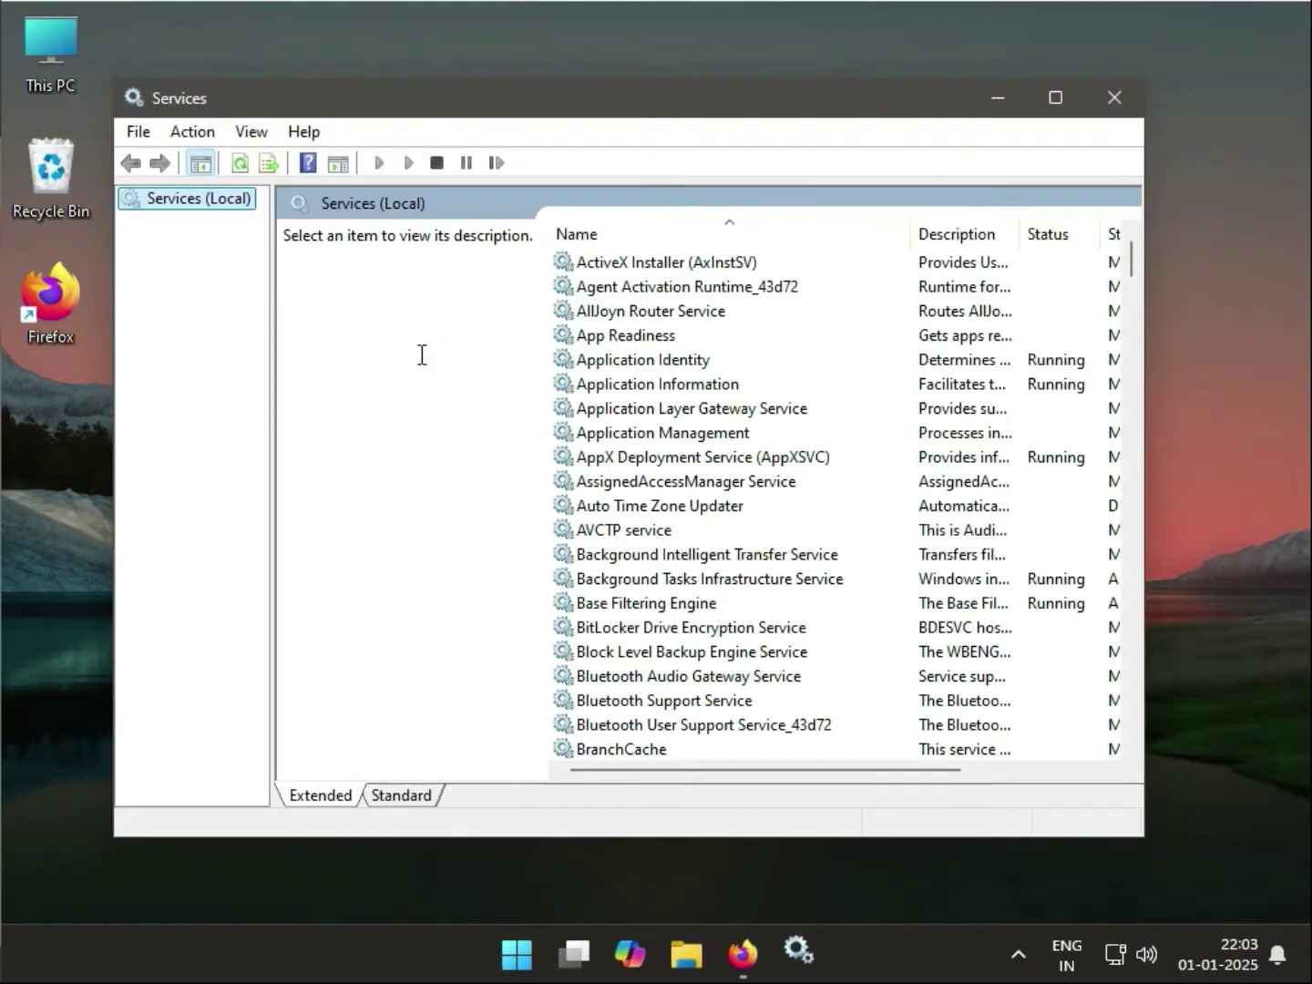
# Find the Windows Audio service in the list and open its properties
pyautogui.click(628, 554)
pyautogui.press('w')
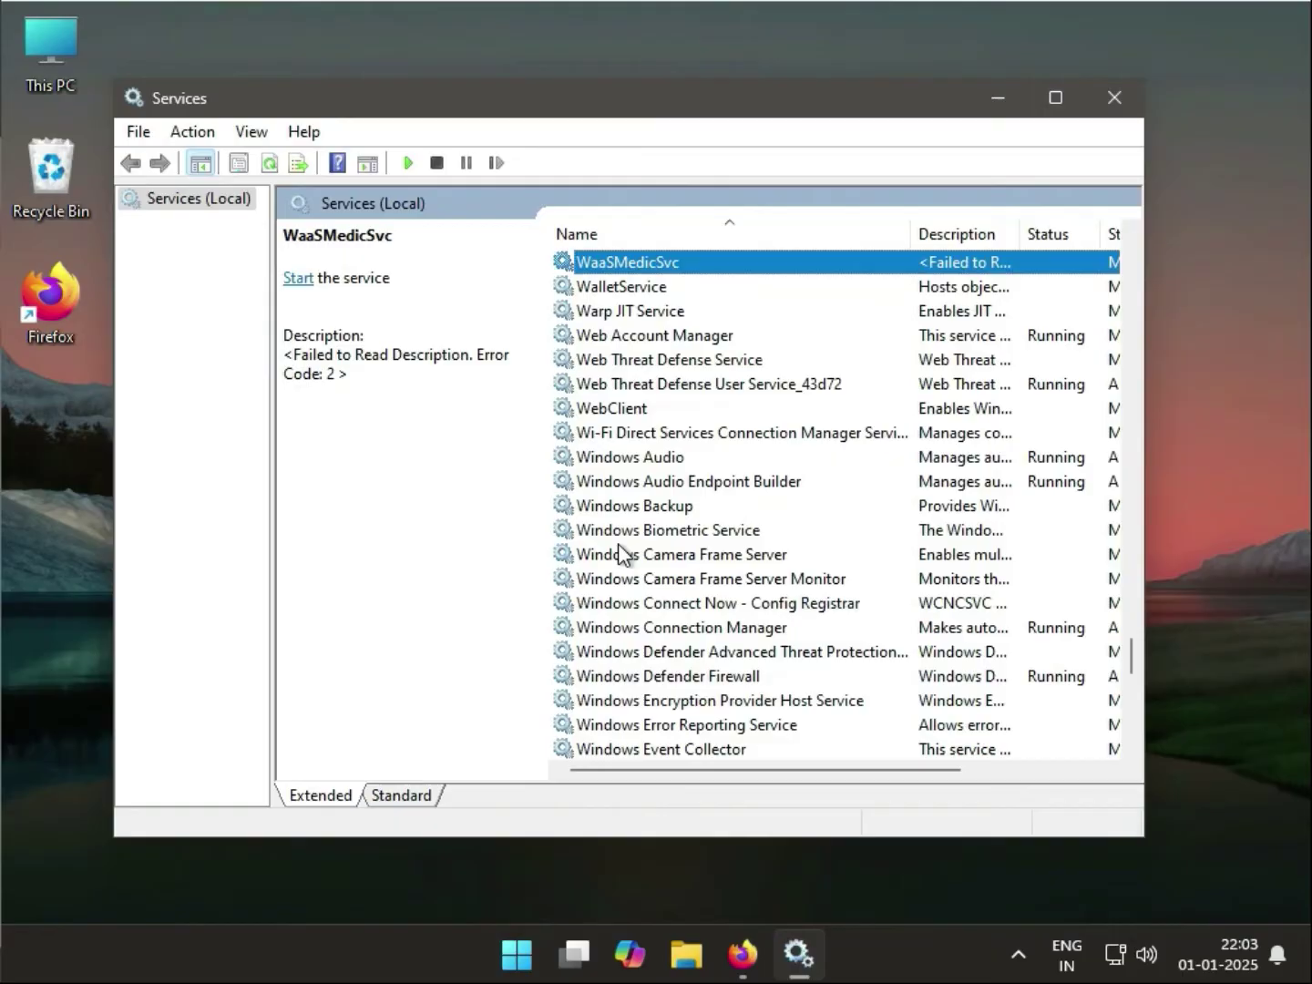
pyautogui.scroll(-6, 620, 553)
pyautogui.scroll(-4, 603, 632)
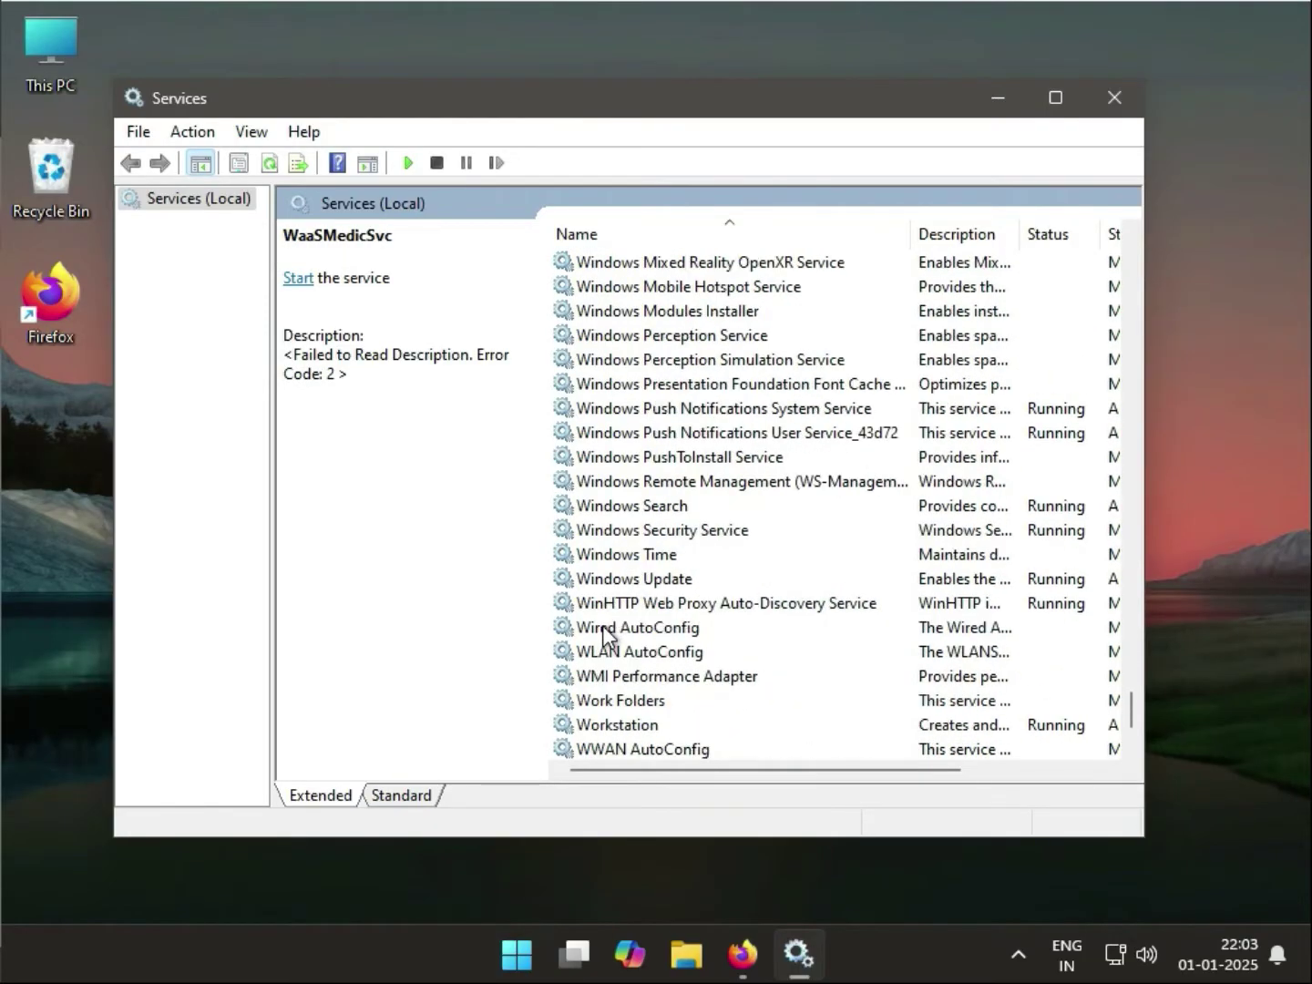
pyautogui.scroll(4, 603, 631)
pyautogui.scroll(5, 602, 631)
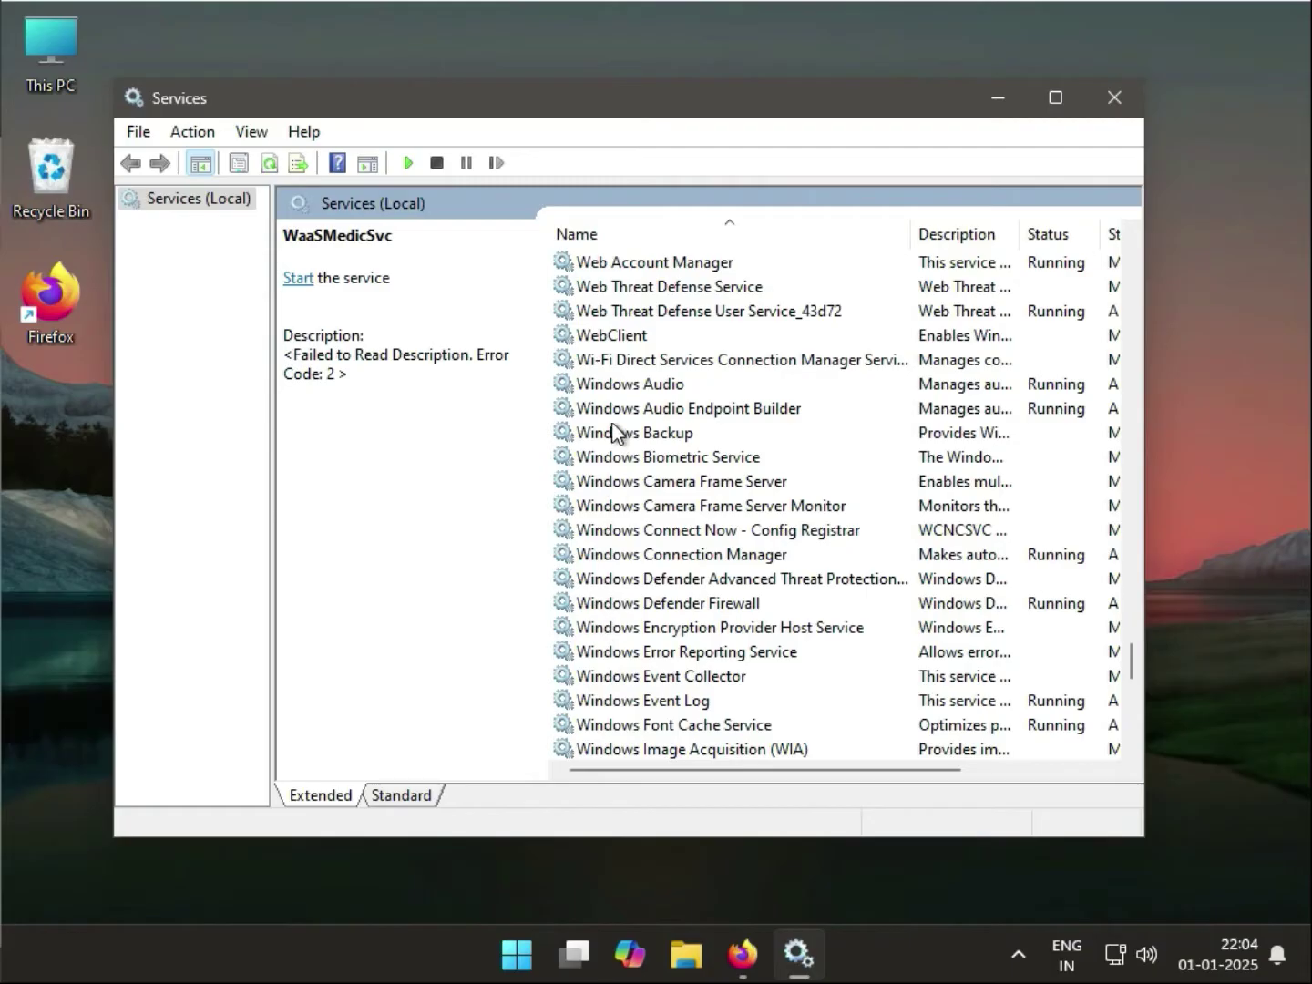
pyautogui.click(620, 385)
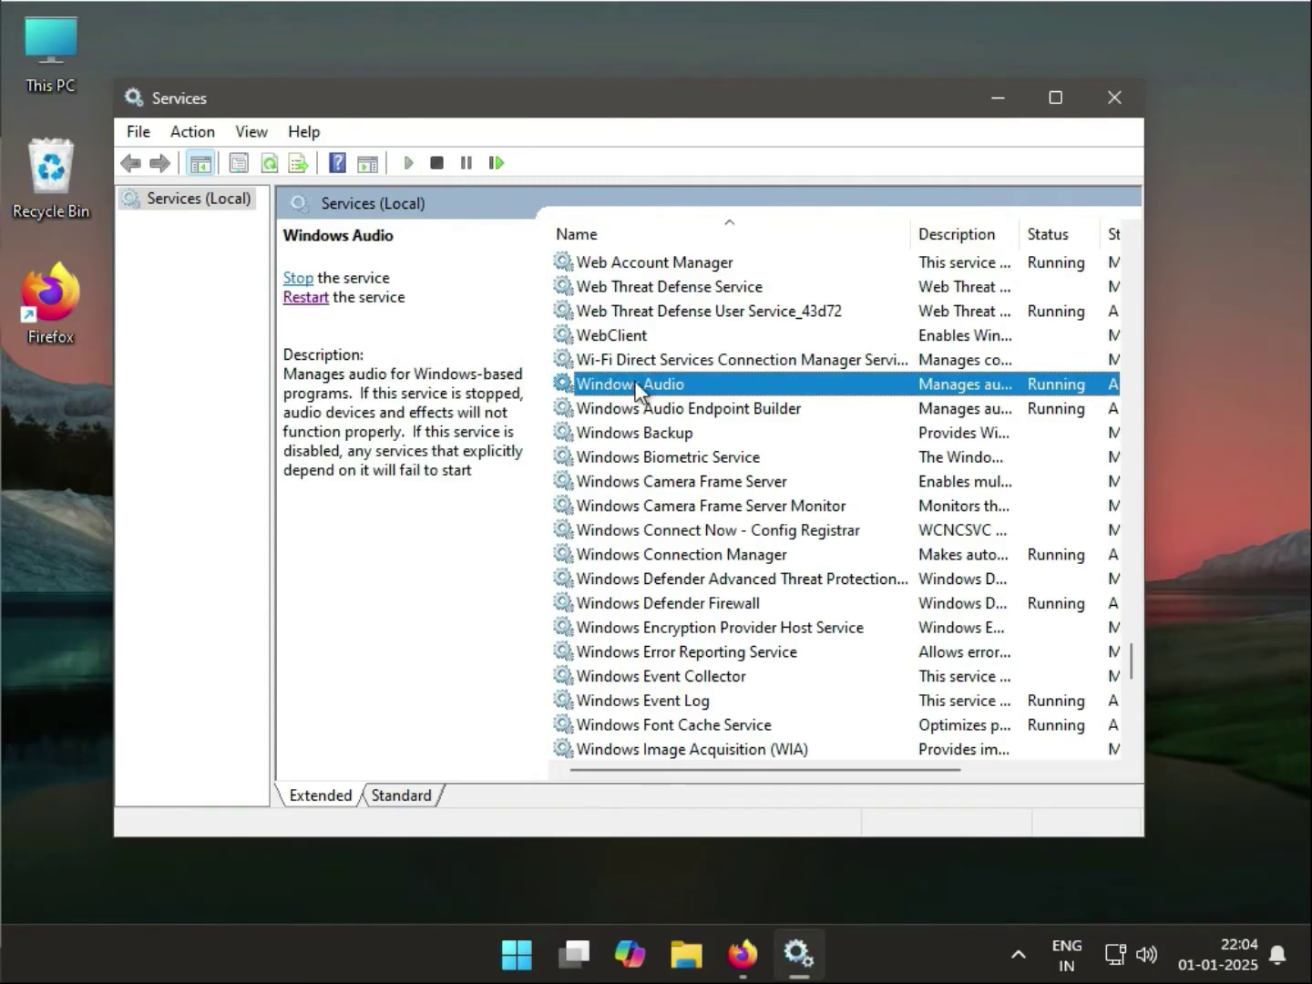
pyautogui.doubleClick(637, 386)
# Keep Windows Audio startup Automatic, stop and restart the service, and apply
pyautogui.click(623, 444)
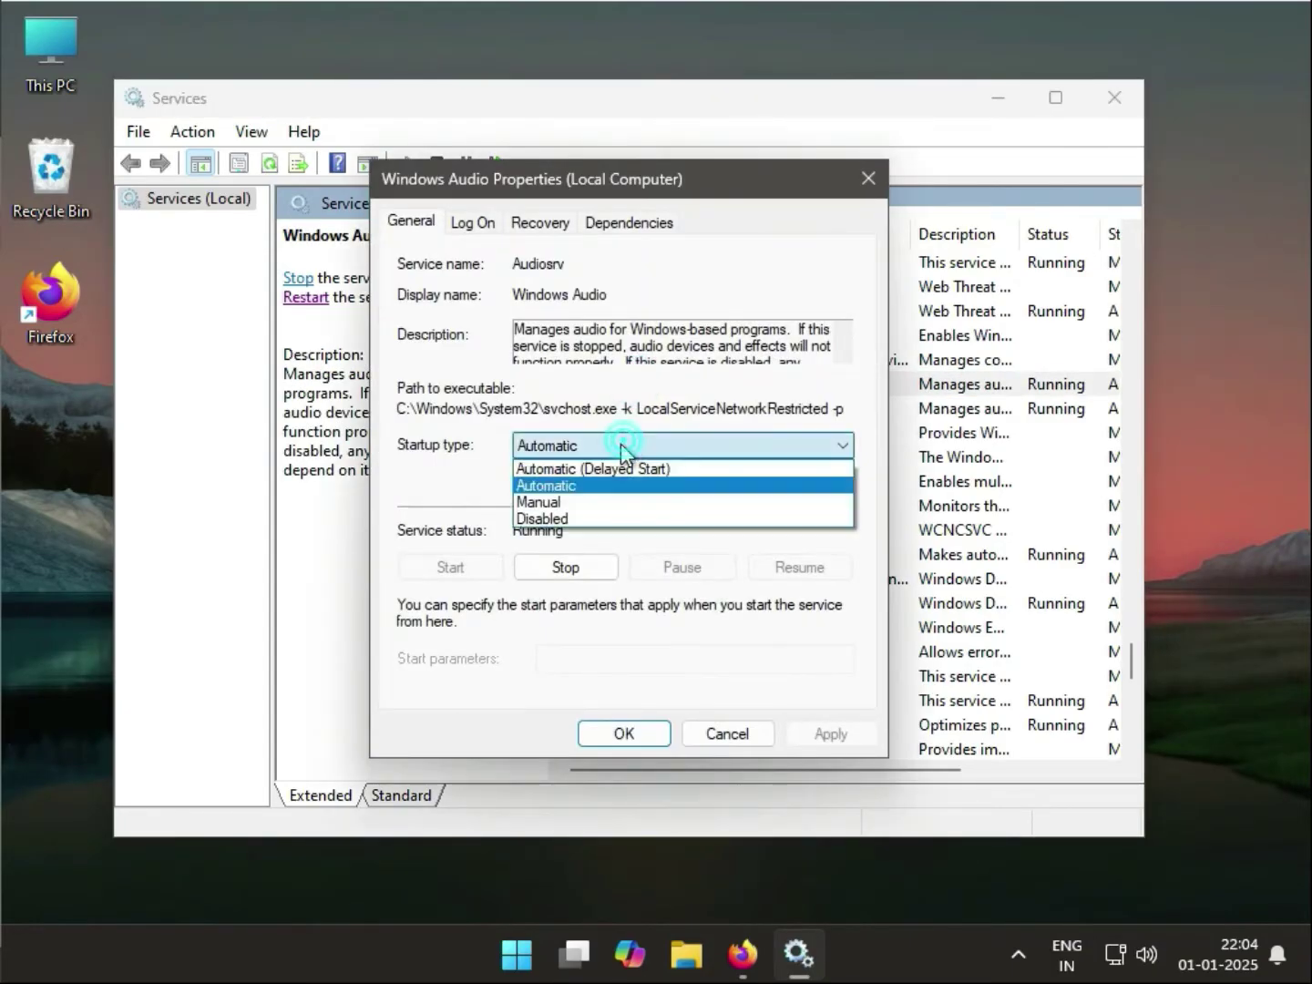
pyautogui.click(602, 492)
pyautogui.click(583, 570)
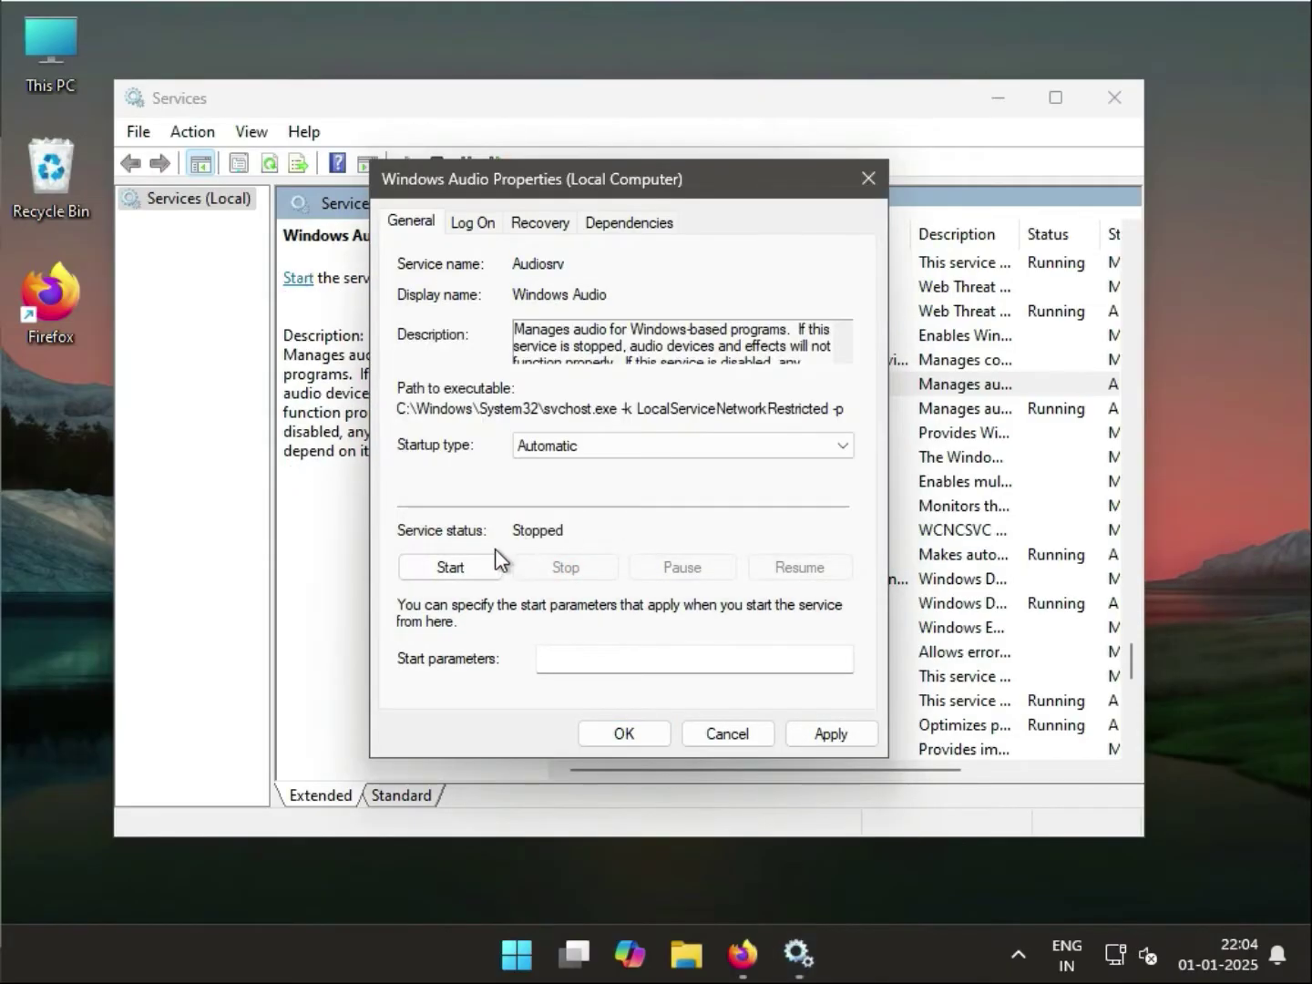
pyautogui.click(474, 568)
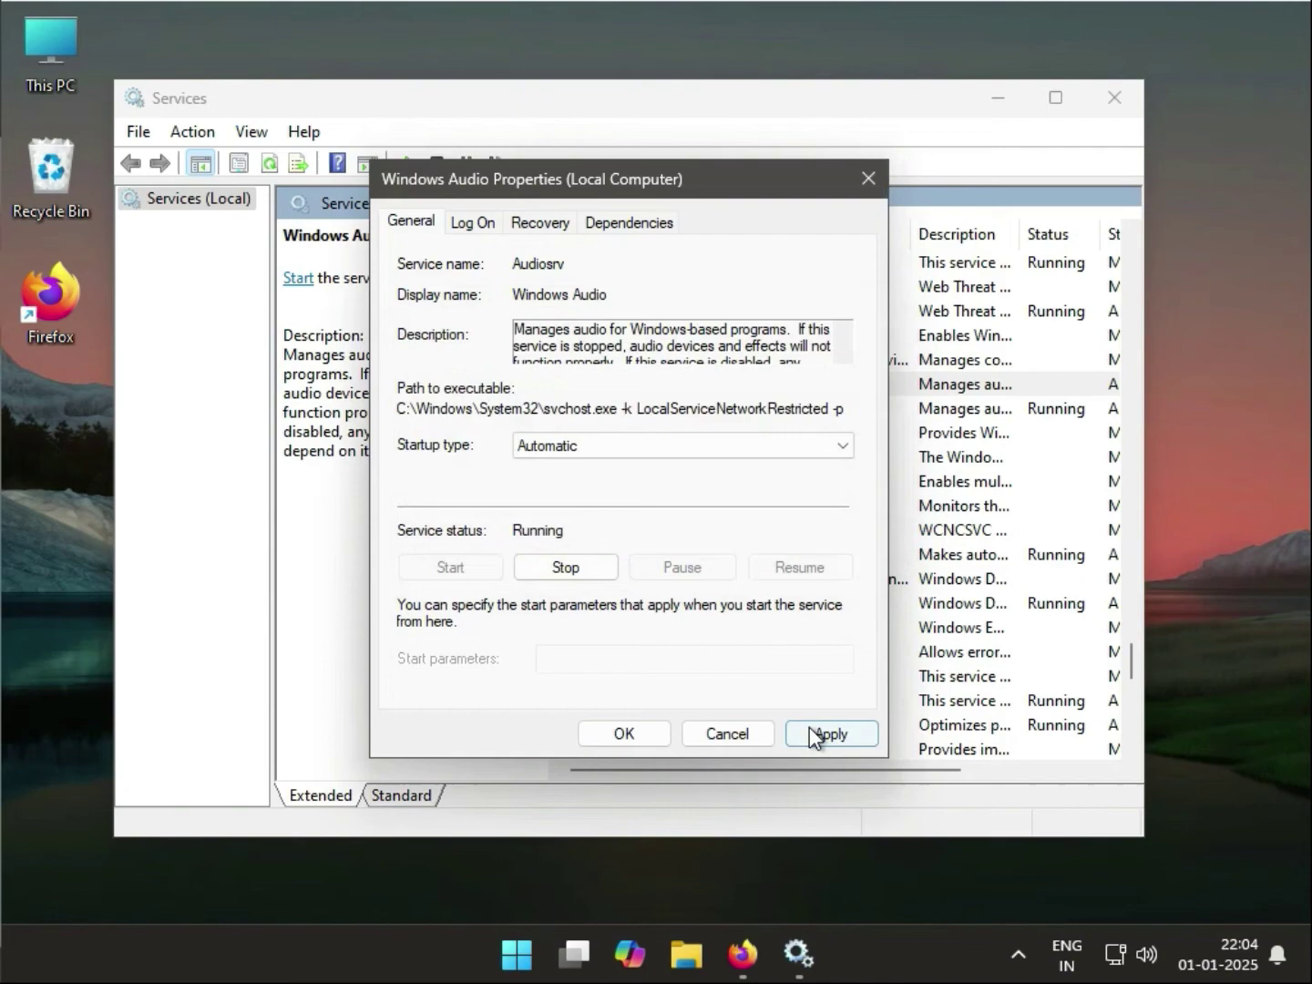
pyautogui.click(814, 734)
pyautogui.click(636, 740)
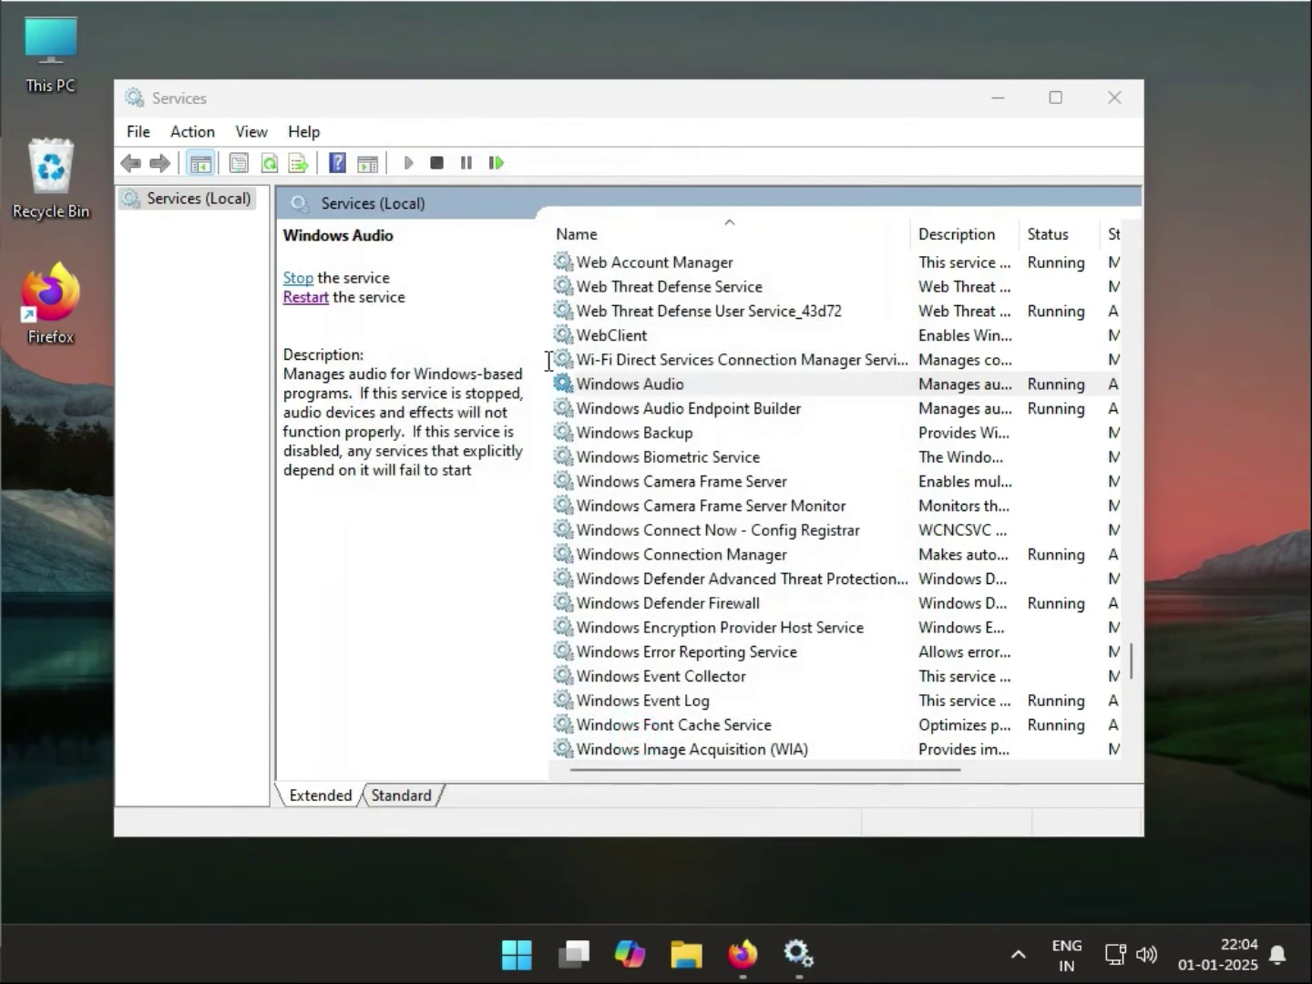
# Reopen Windows Audio properties to confirm Automatic startup, then close Services
pyautogui.doubleClick(603, 383)
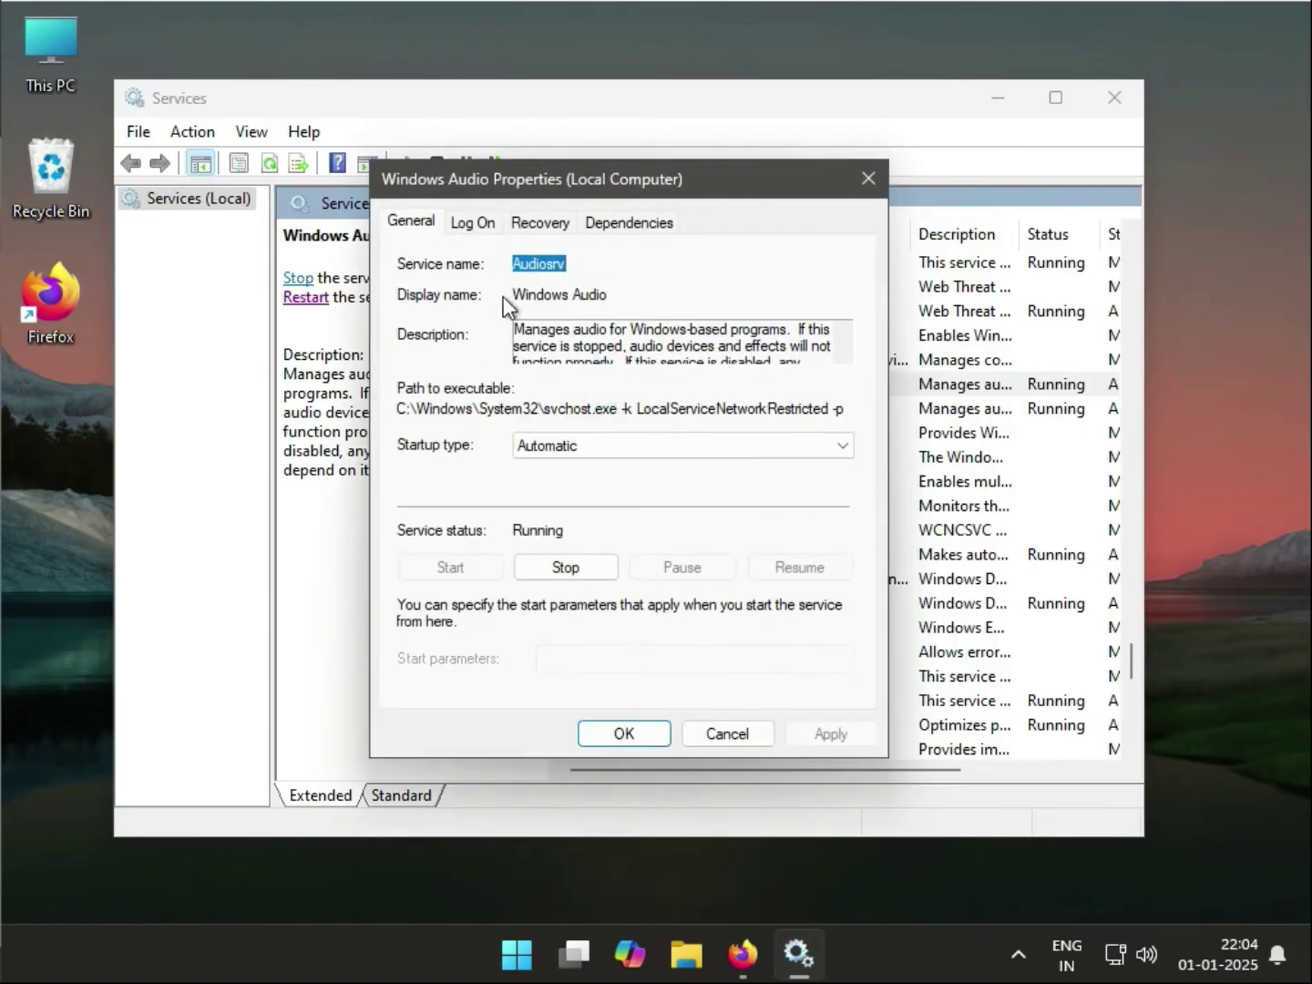
pyautogui.press('Tab')
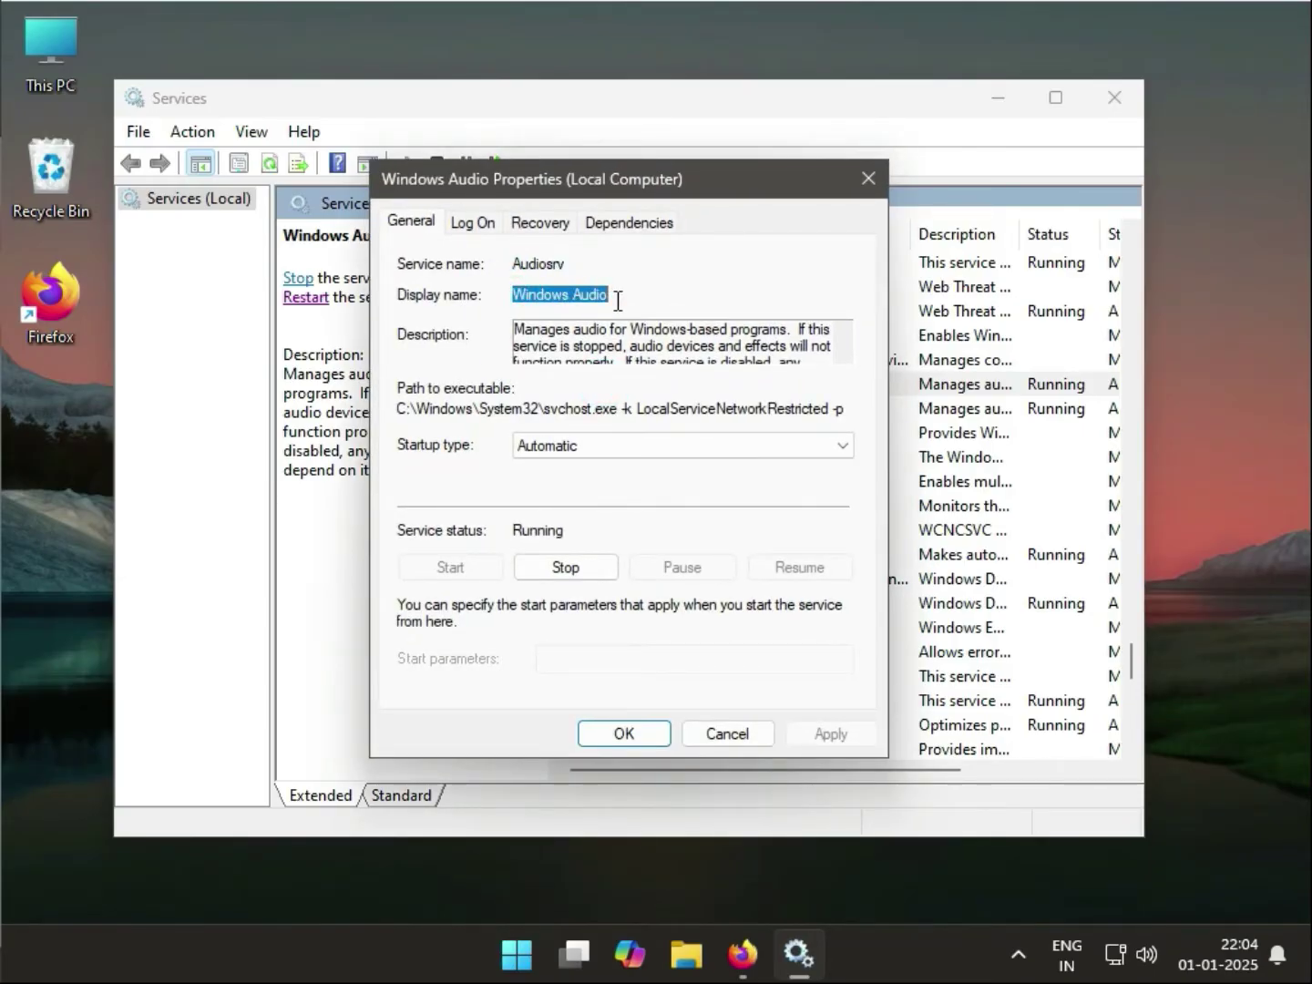
pyautogui.click(615, 445)
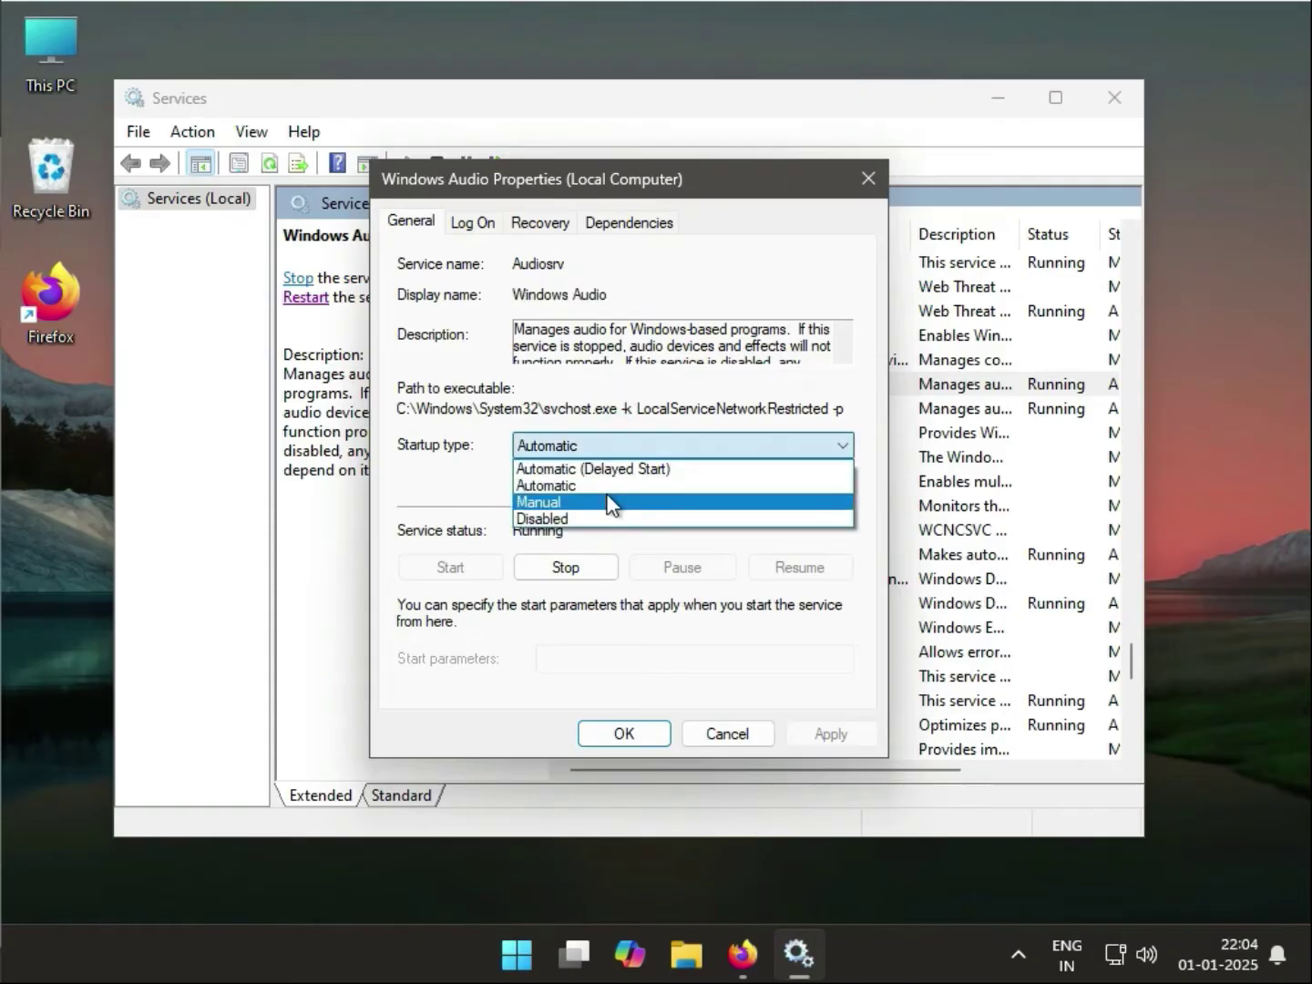
pyautogui.click(625, 734)
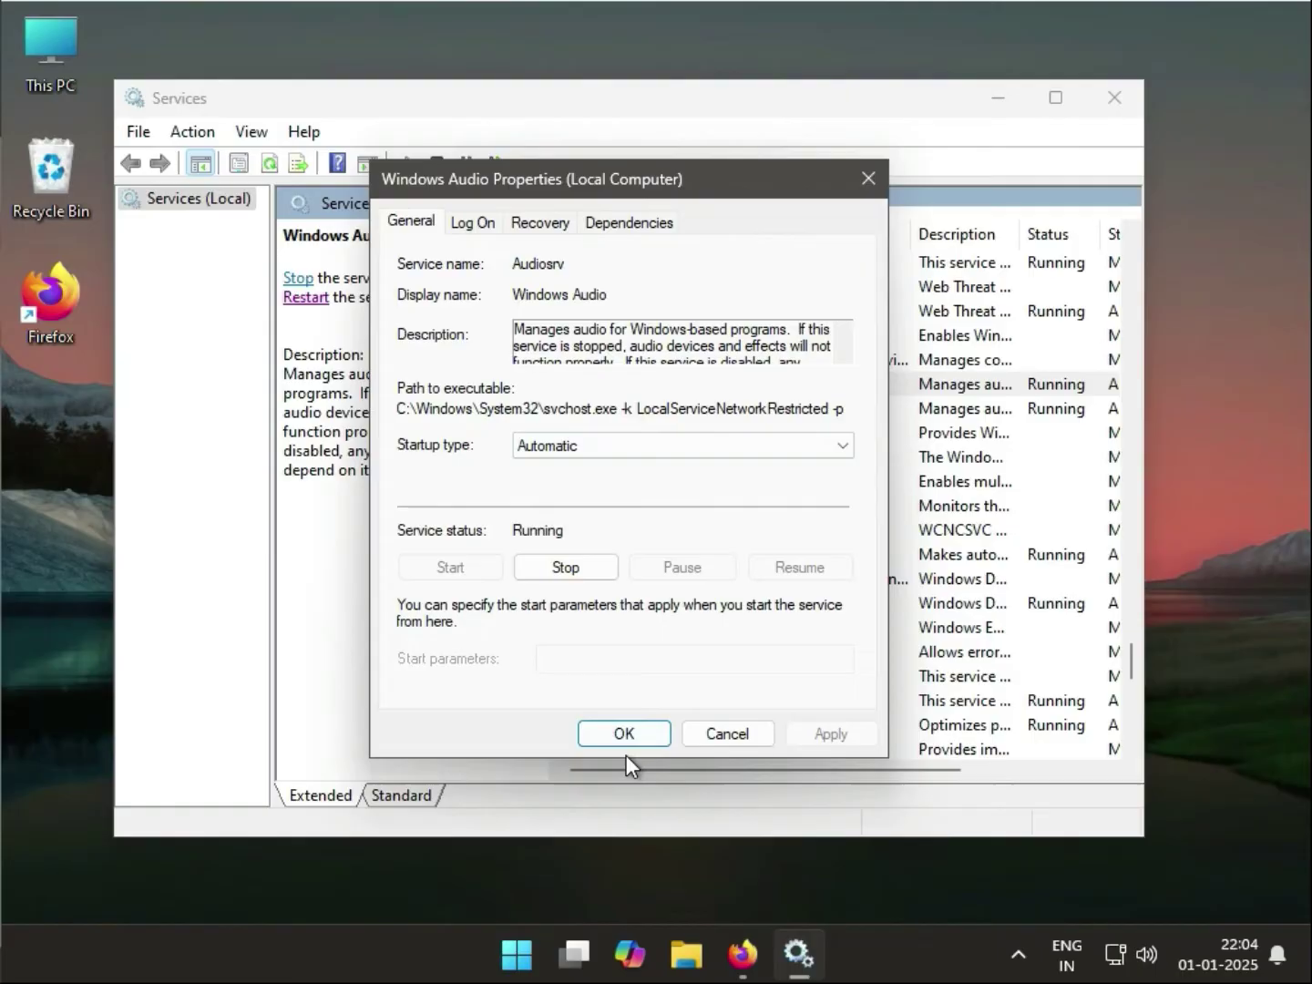
pyautogui.click(623, 733)
pyautogui.click(1114, 101)
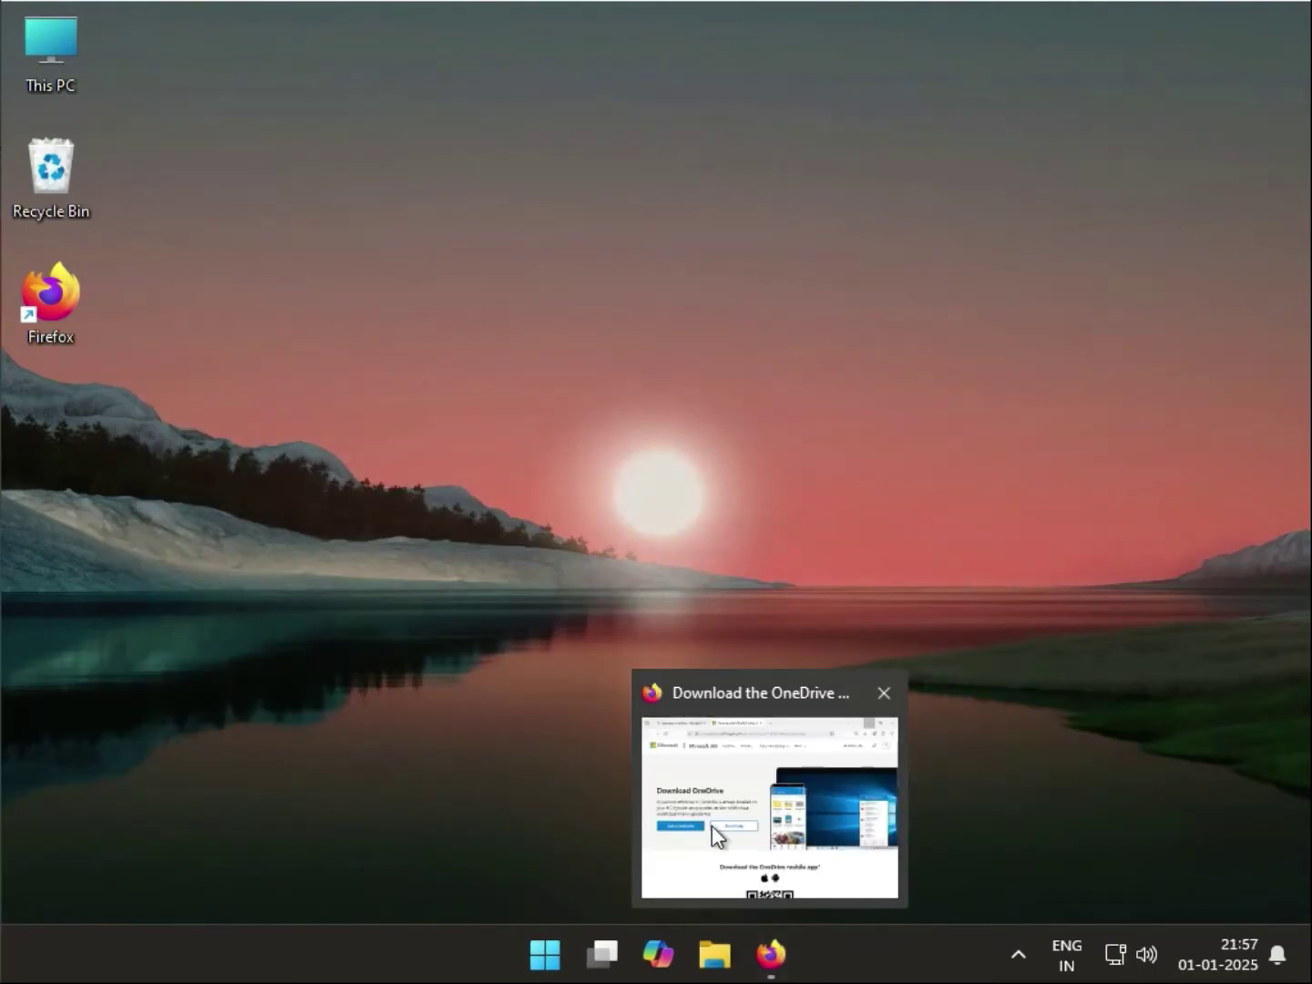
# Dismiss the Firefox preview and bring up the Start button's Win+X tools menu
pyautogui.click(490, 671)
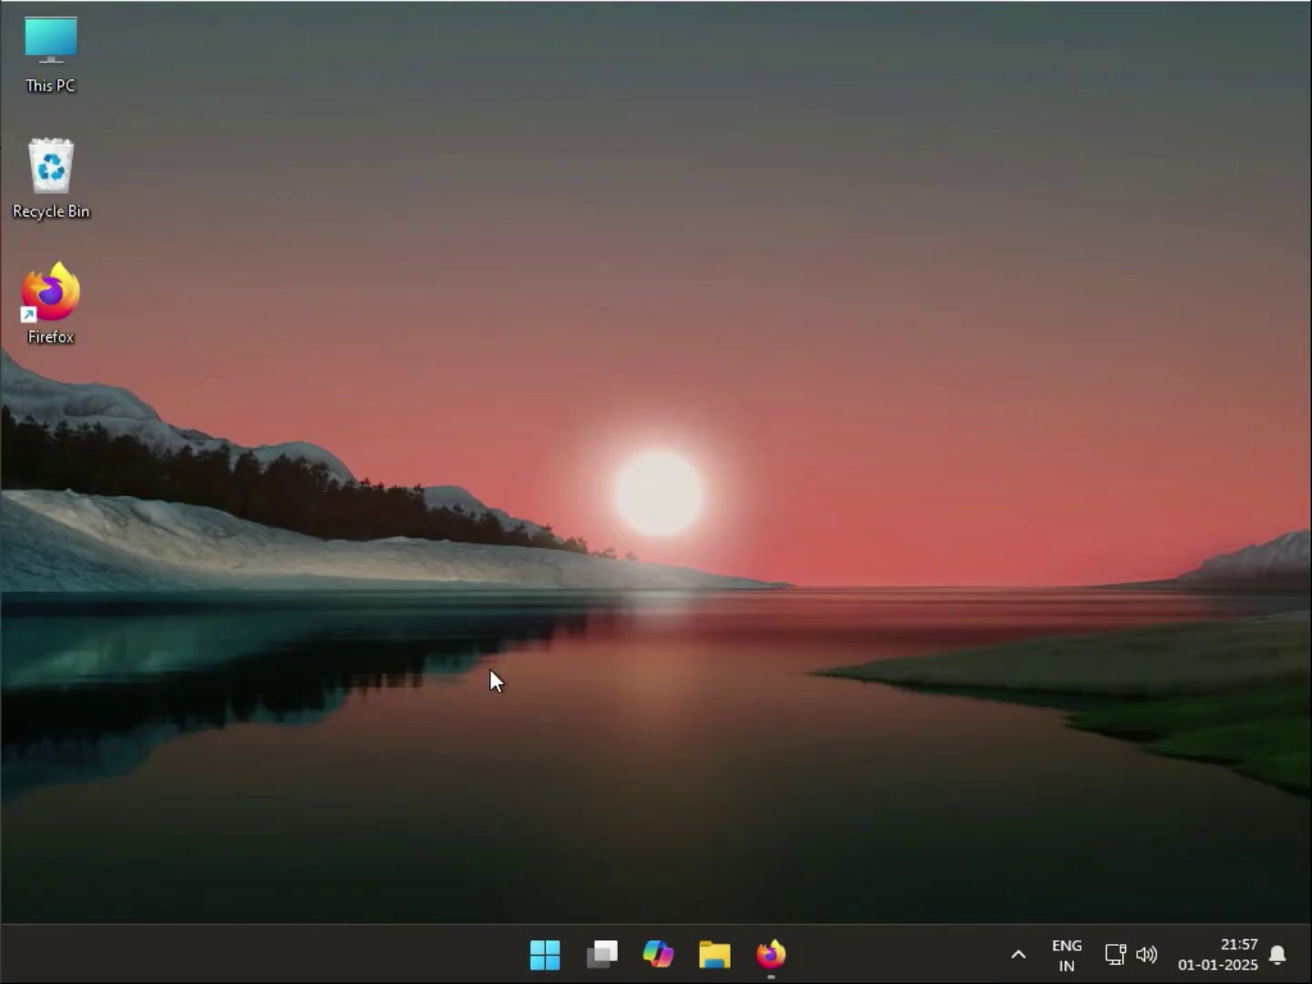
pyautogui.rightClick(545, 948)
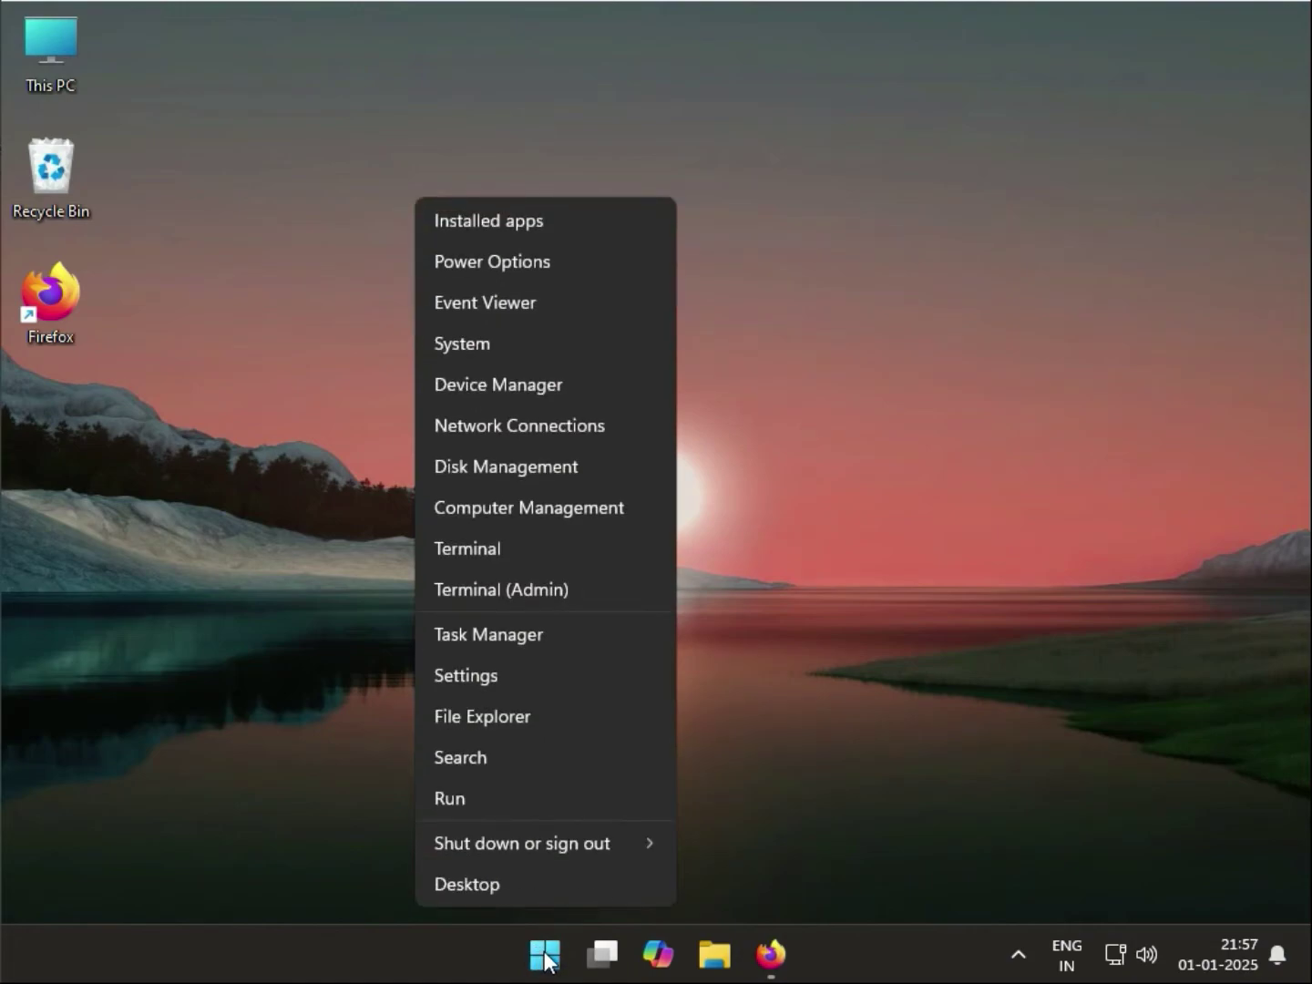
# Open Device Manager and select High Definition Audio Device under Sound, video and game controllers
pyautogui.click(463, 393)
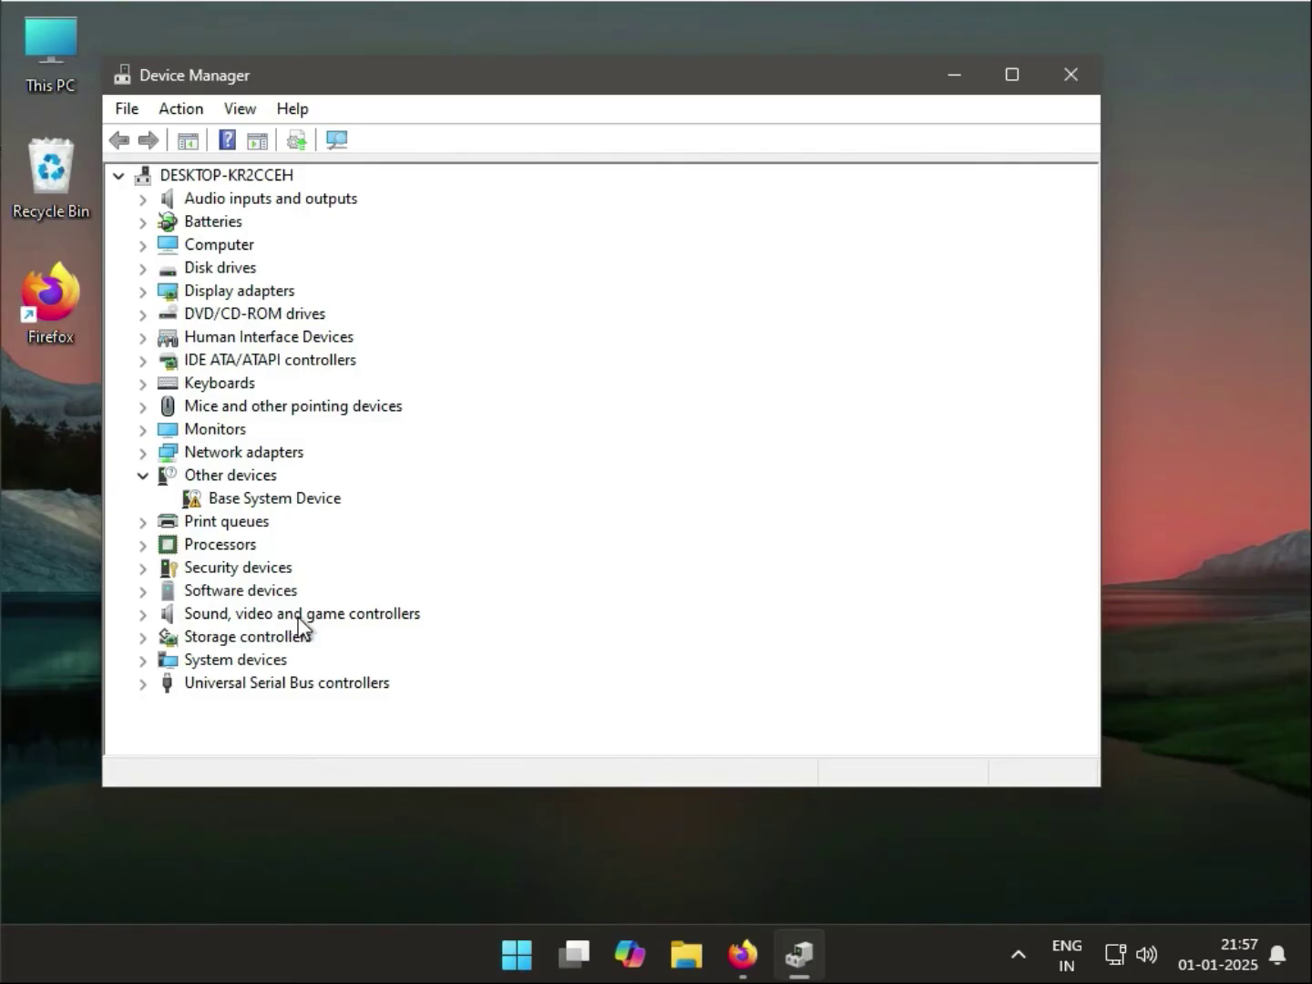
pyautogui.click(144, 614)
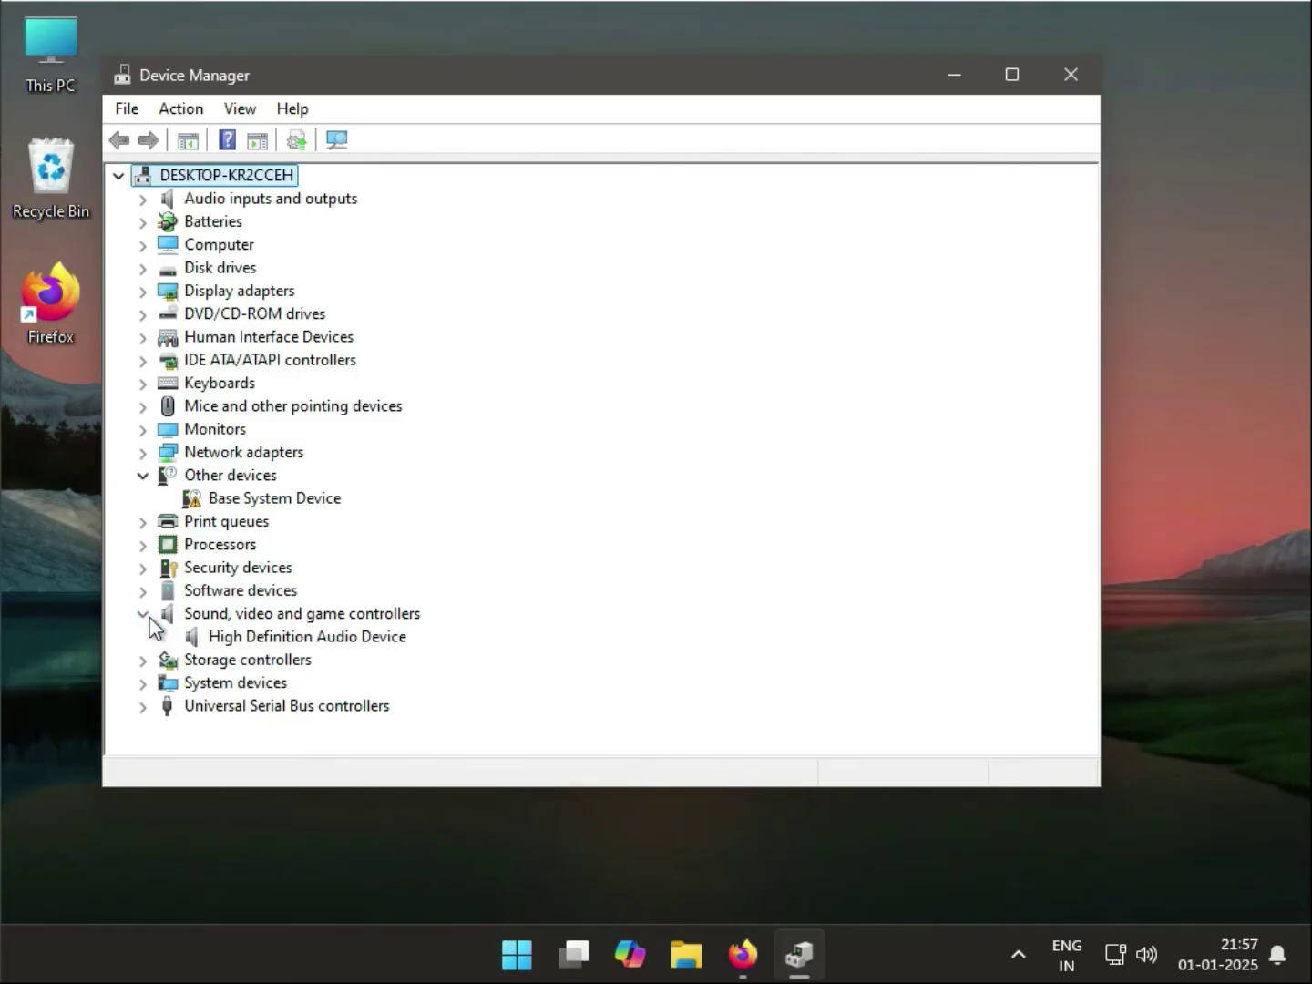
pyautogui.click(264, 636)
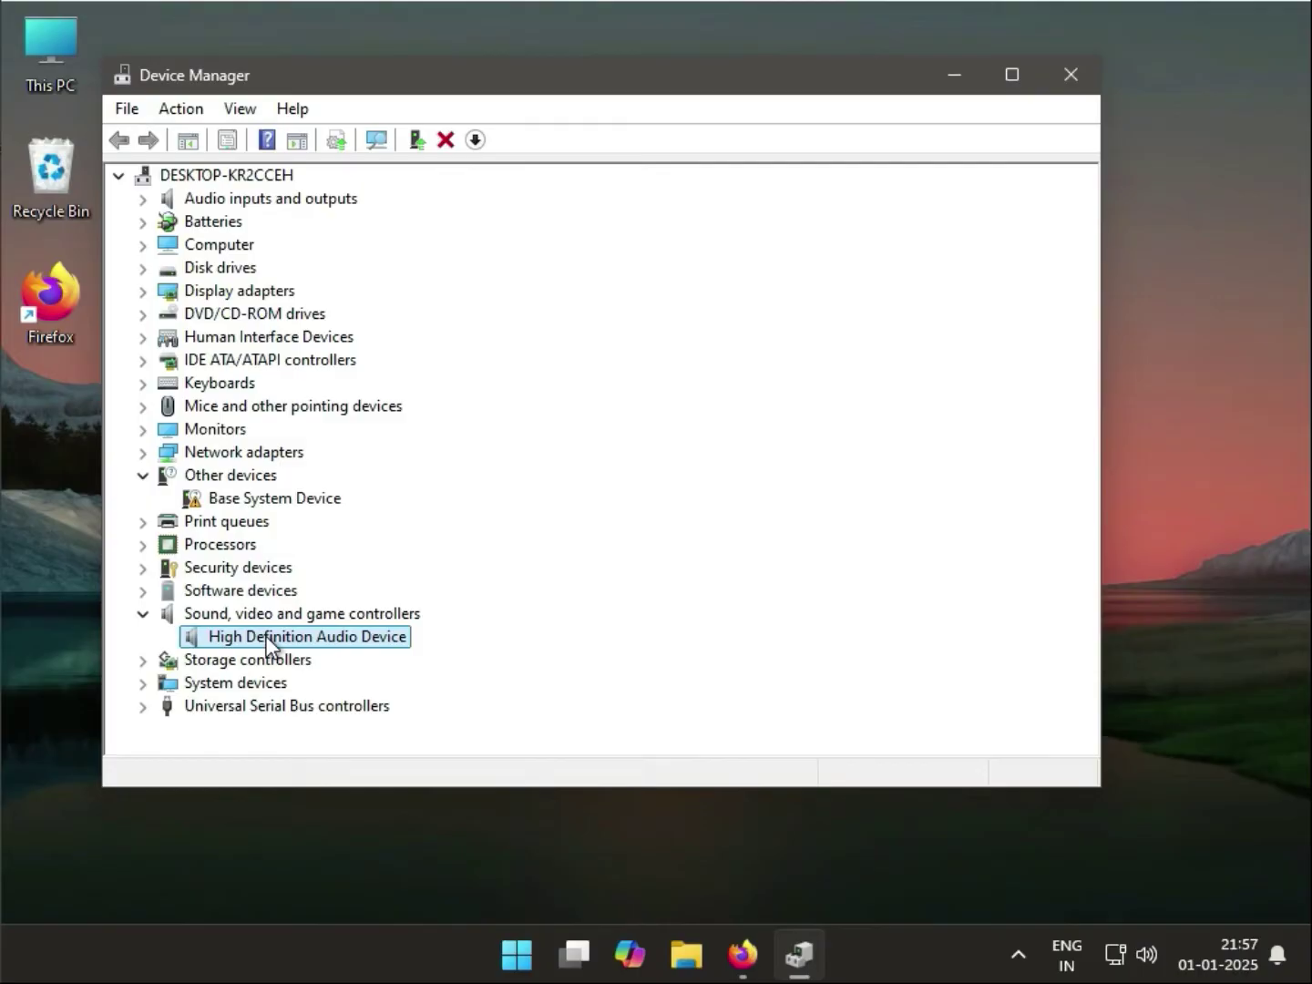
# Search automatically for a newer driver; the best driver is already installed
pyautogui.rightClick(266, 643)
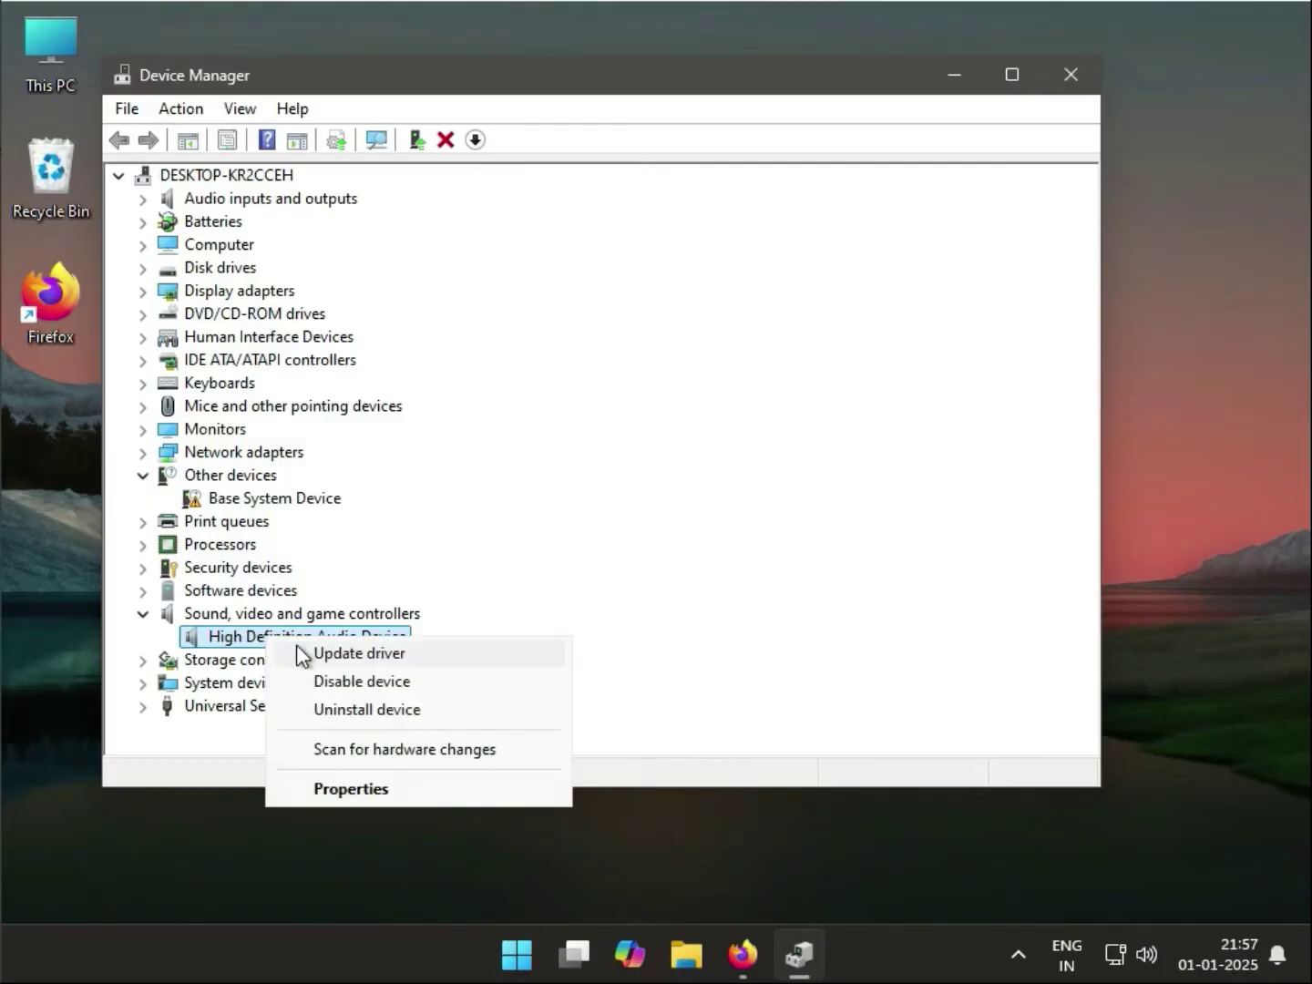
pyautogui.click(399, 654)
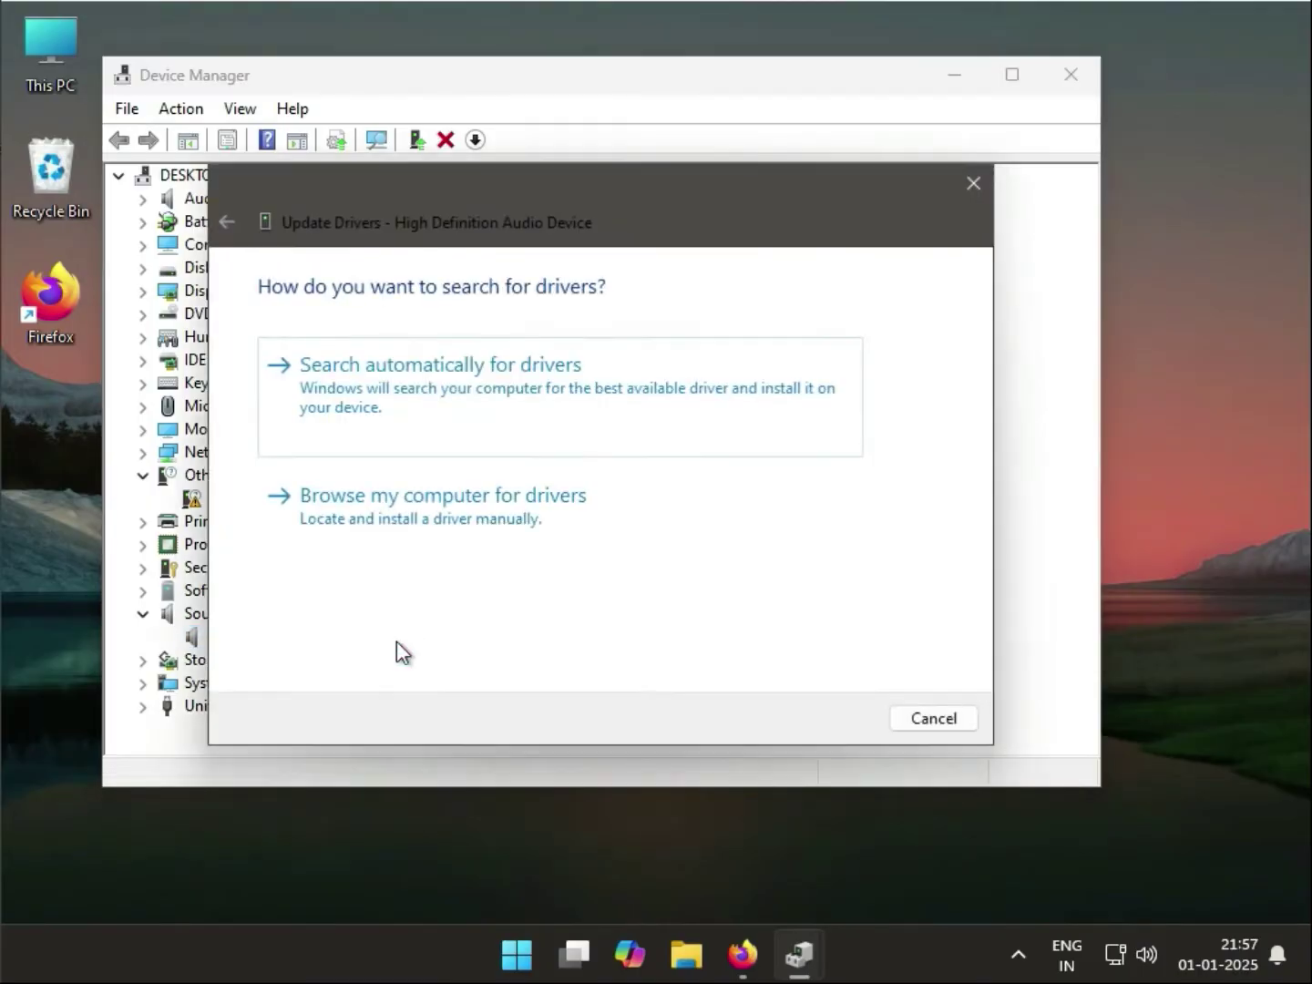
pyautogui.click(414, 412)
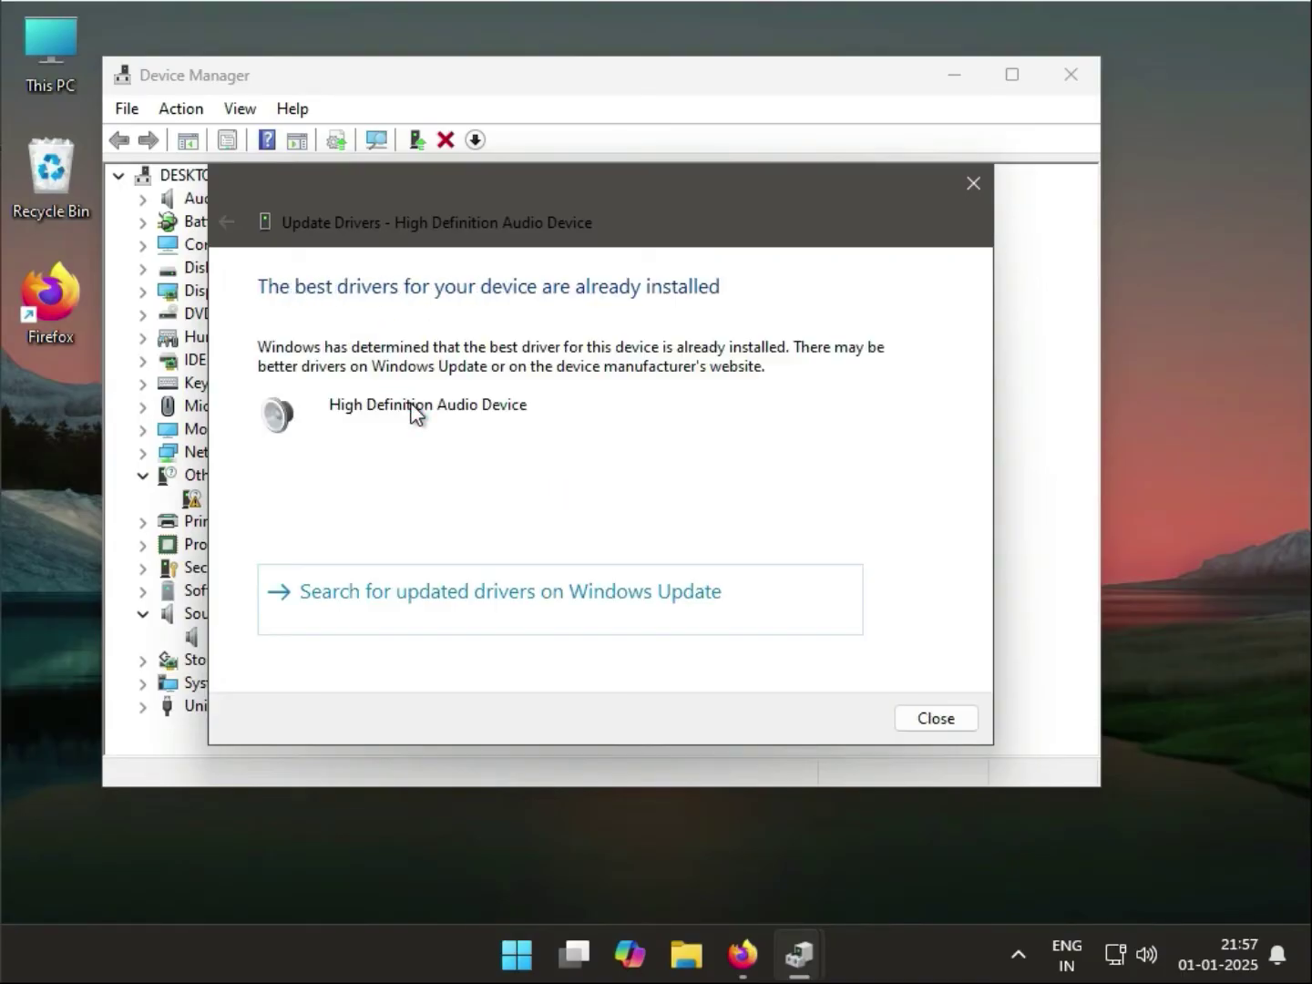
pyautogui.click(925, 720)
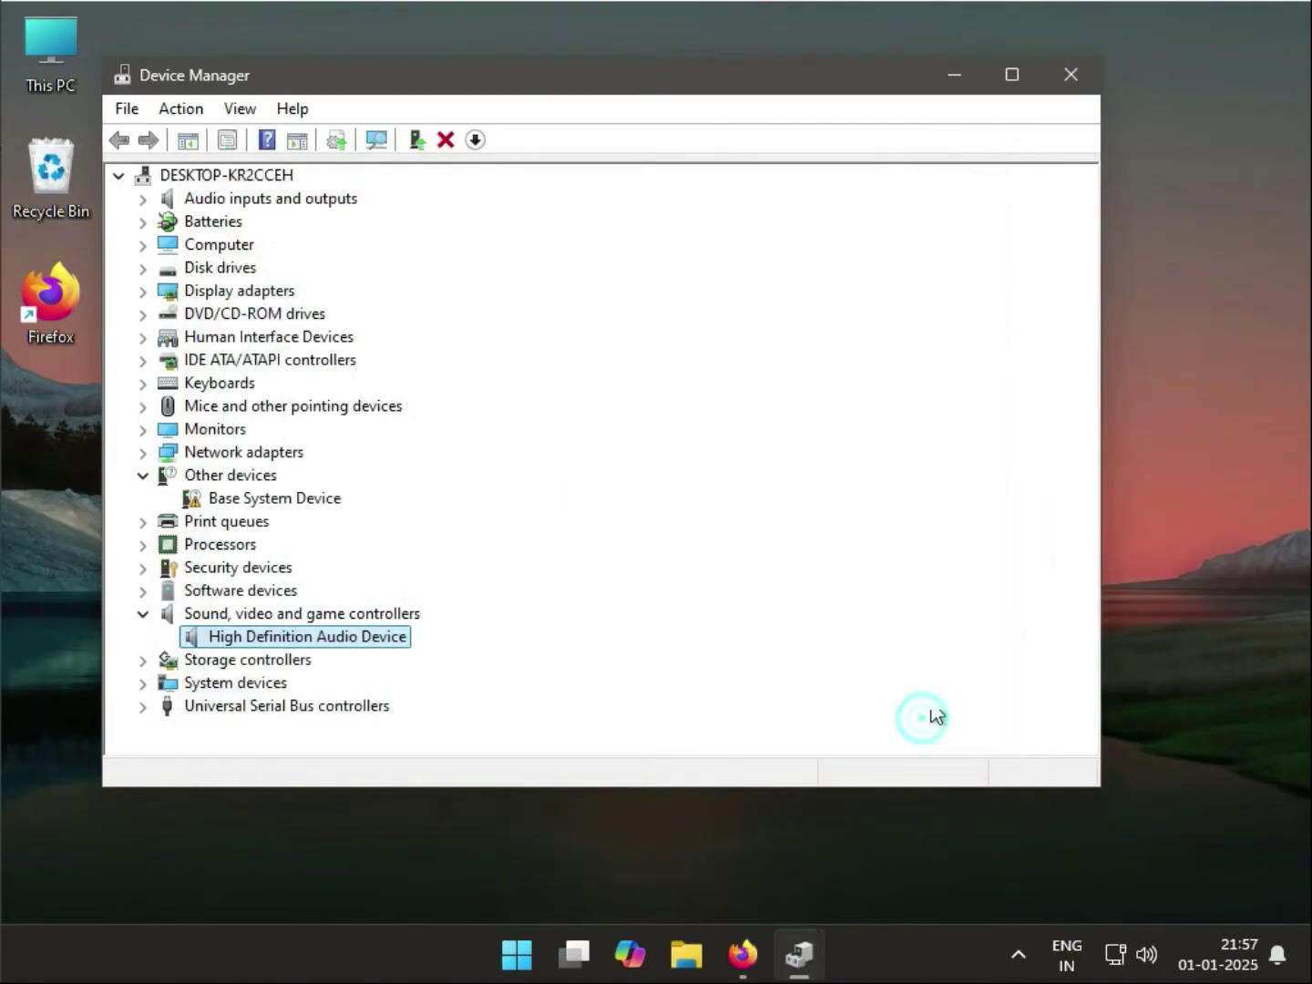
# Review the audio device's Driver tab provider, date and version, then close Device Manager
pyautogui.rightClick(367, 643)
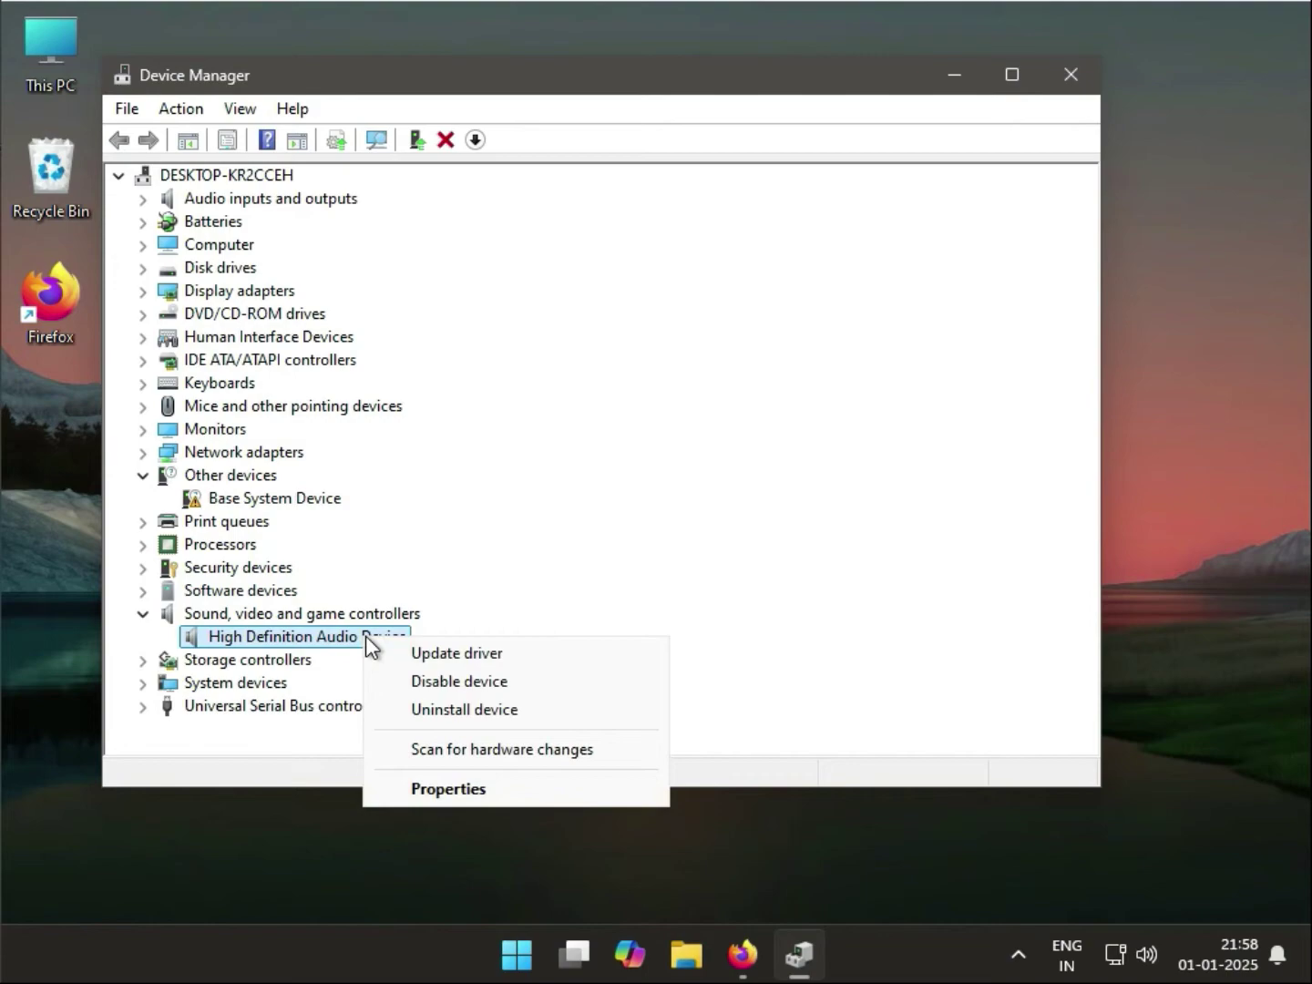
pyautogui.click(457, 789)
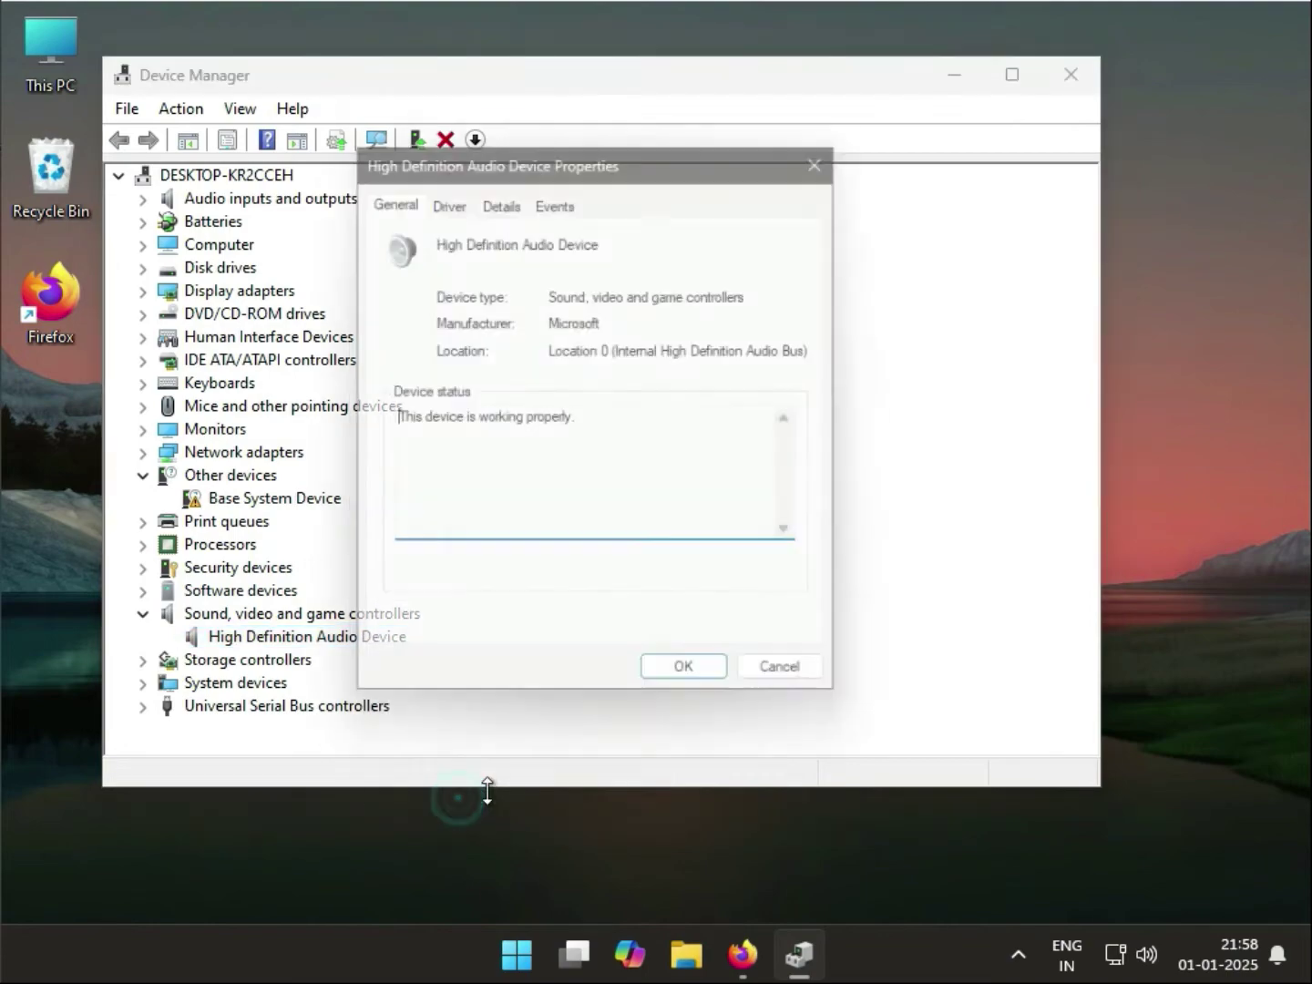
pyautogui.click(445, 194)
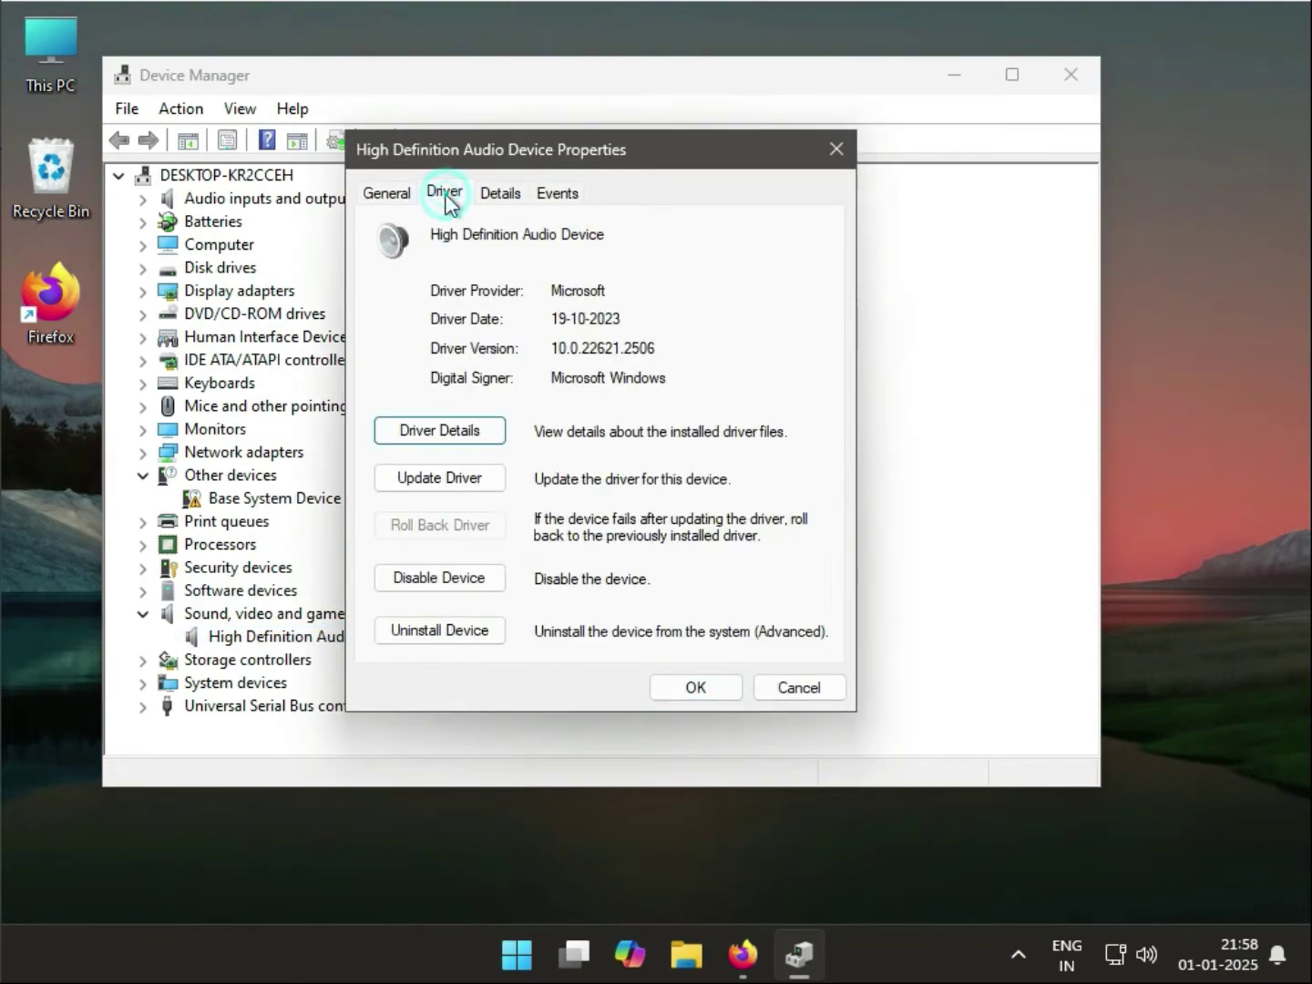
pyautogui.click(463, 532)
pyautogui.click(698, 689)
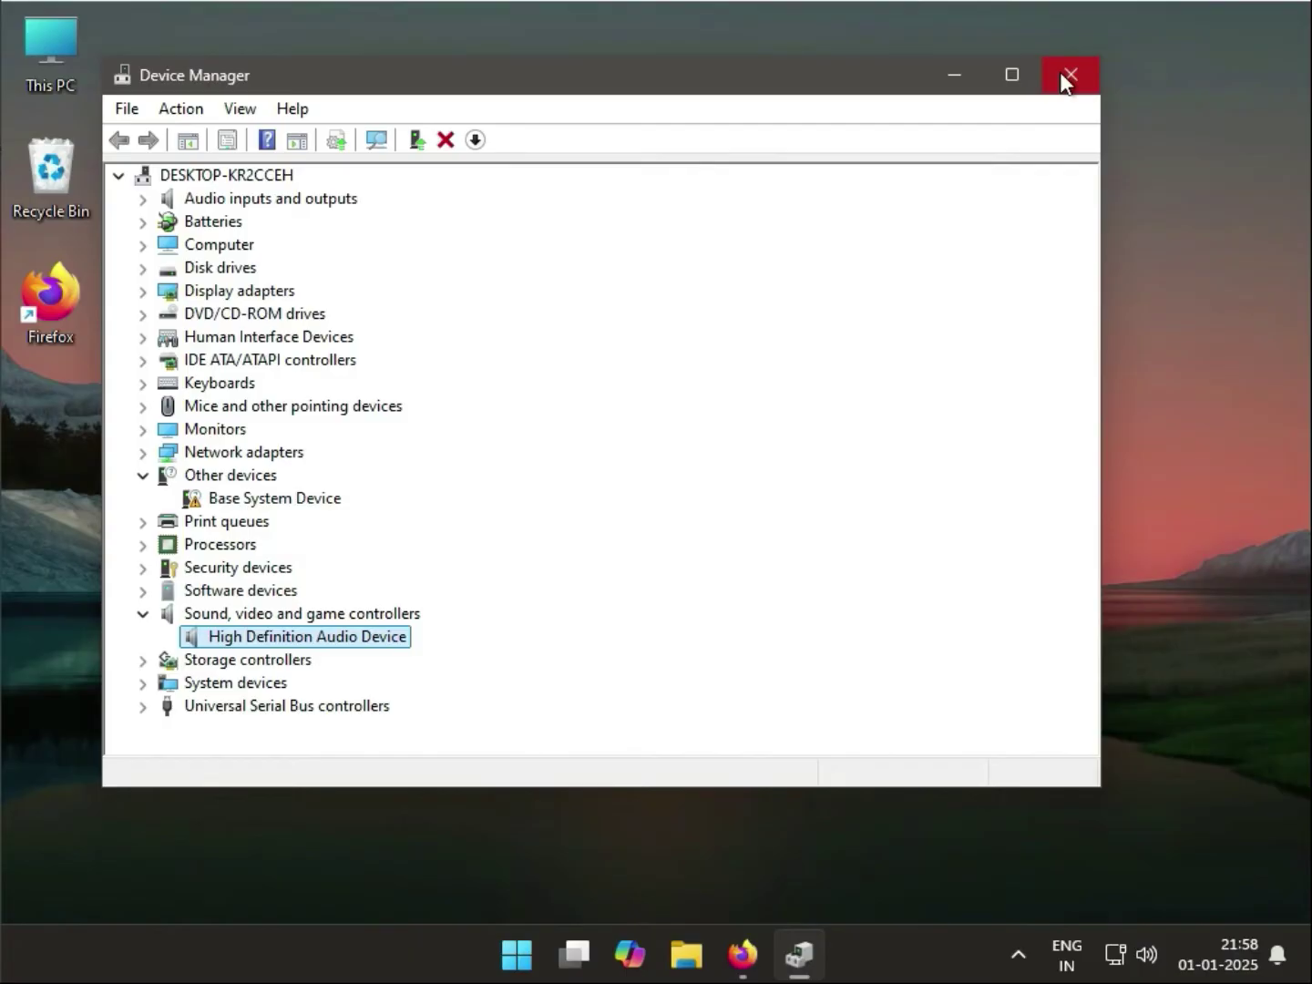
pyautogui.click(1061, 77)
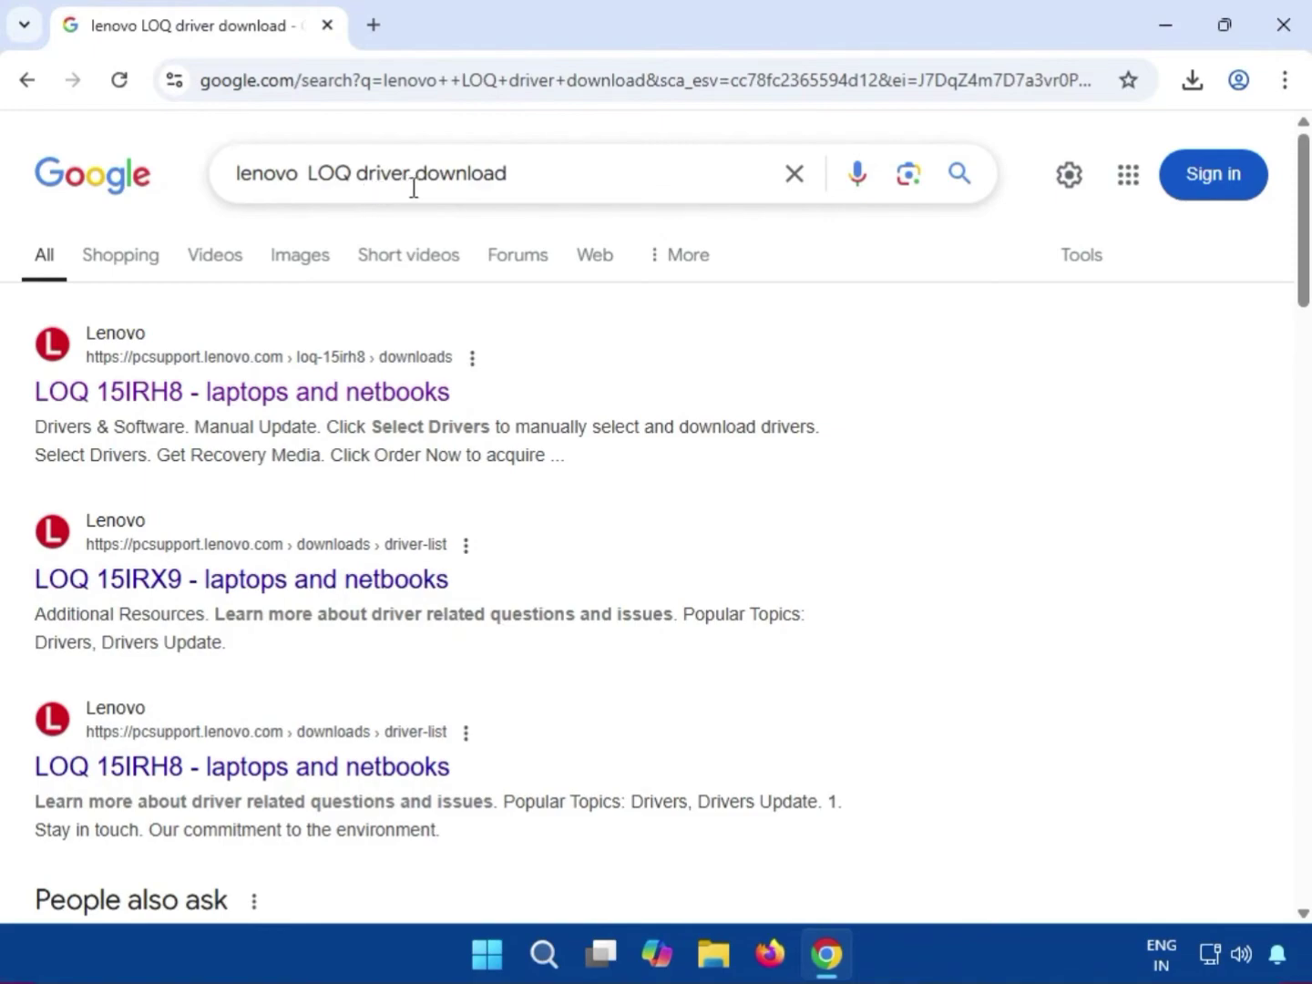
# Open the first Lenovo LOQ 15IRH8 support result in a new tab
pyautogui.rightClick(253, 393)
pyautogui.click(301, 415)
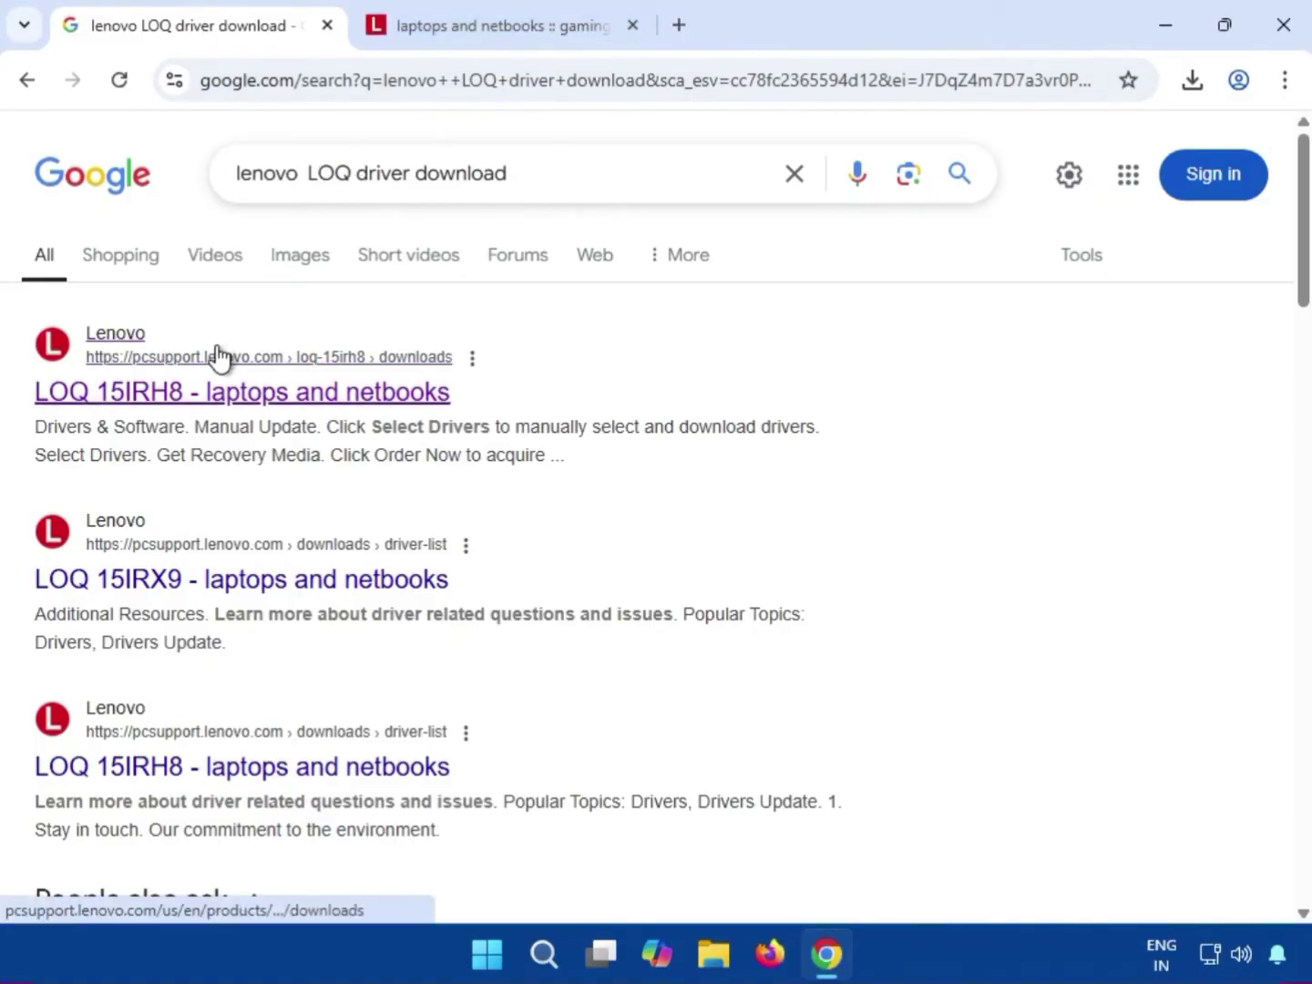
# Switch to the Lenovo tab and highlight the Automatic Update and Manual Update headings
pyautogui.click(471, 31)
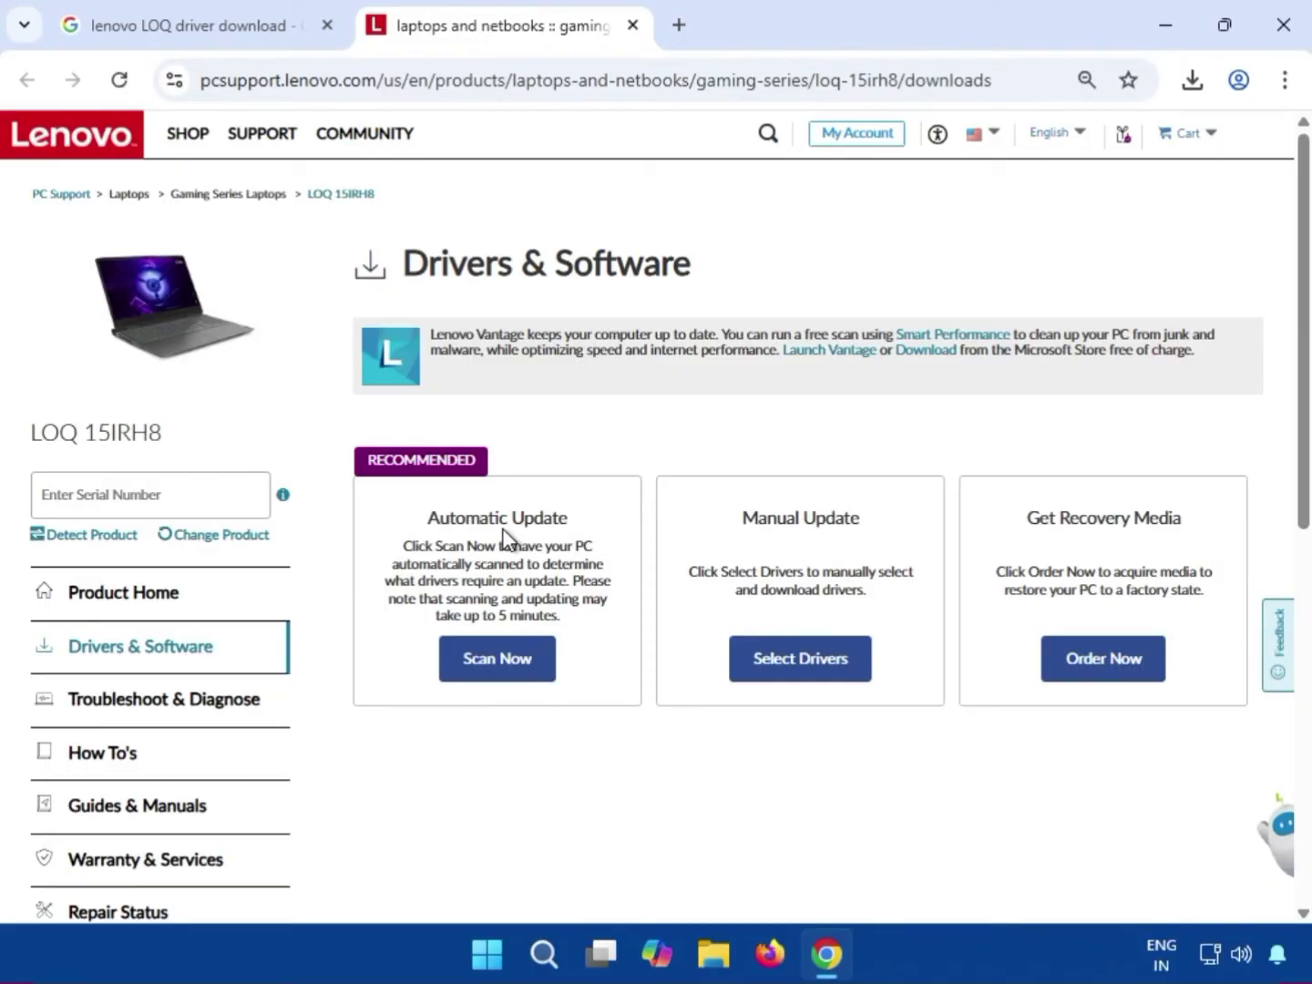
pyautogui.moveTo(428, 518); pyautogui.dragTo(571, 517)
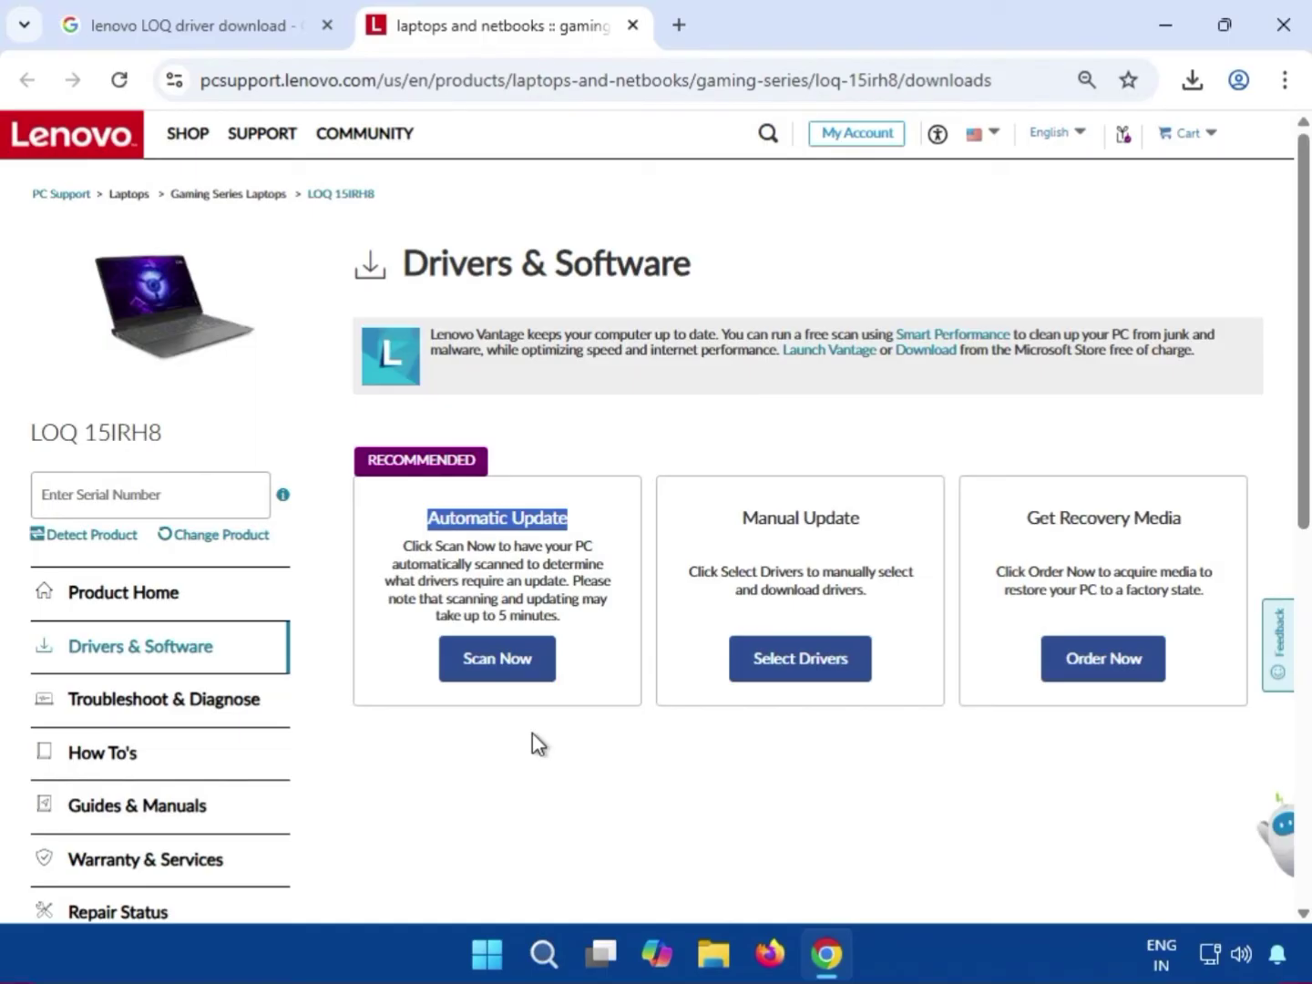
pyautogui.moveTo(742, 519); pyautogui.dragTo(871, 526)
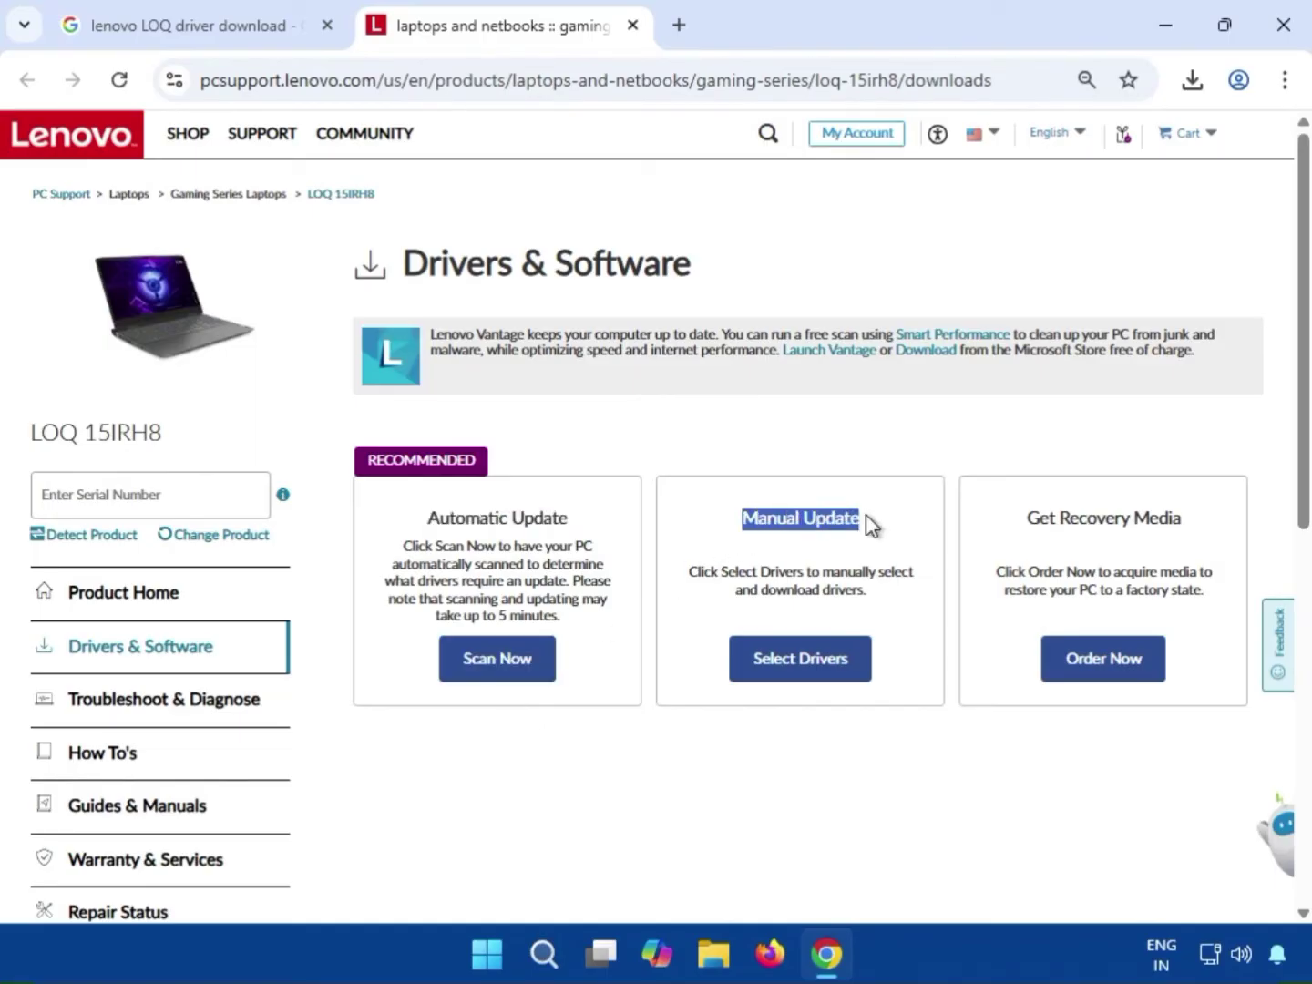
# Choose Select Drivers and open the Audio category to get the 226 MB Audio Driver
pyautogui.click(811, 658)
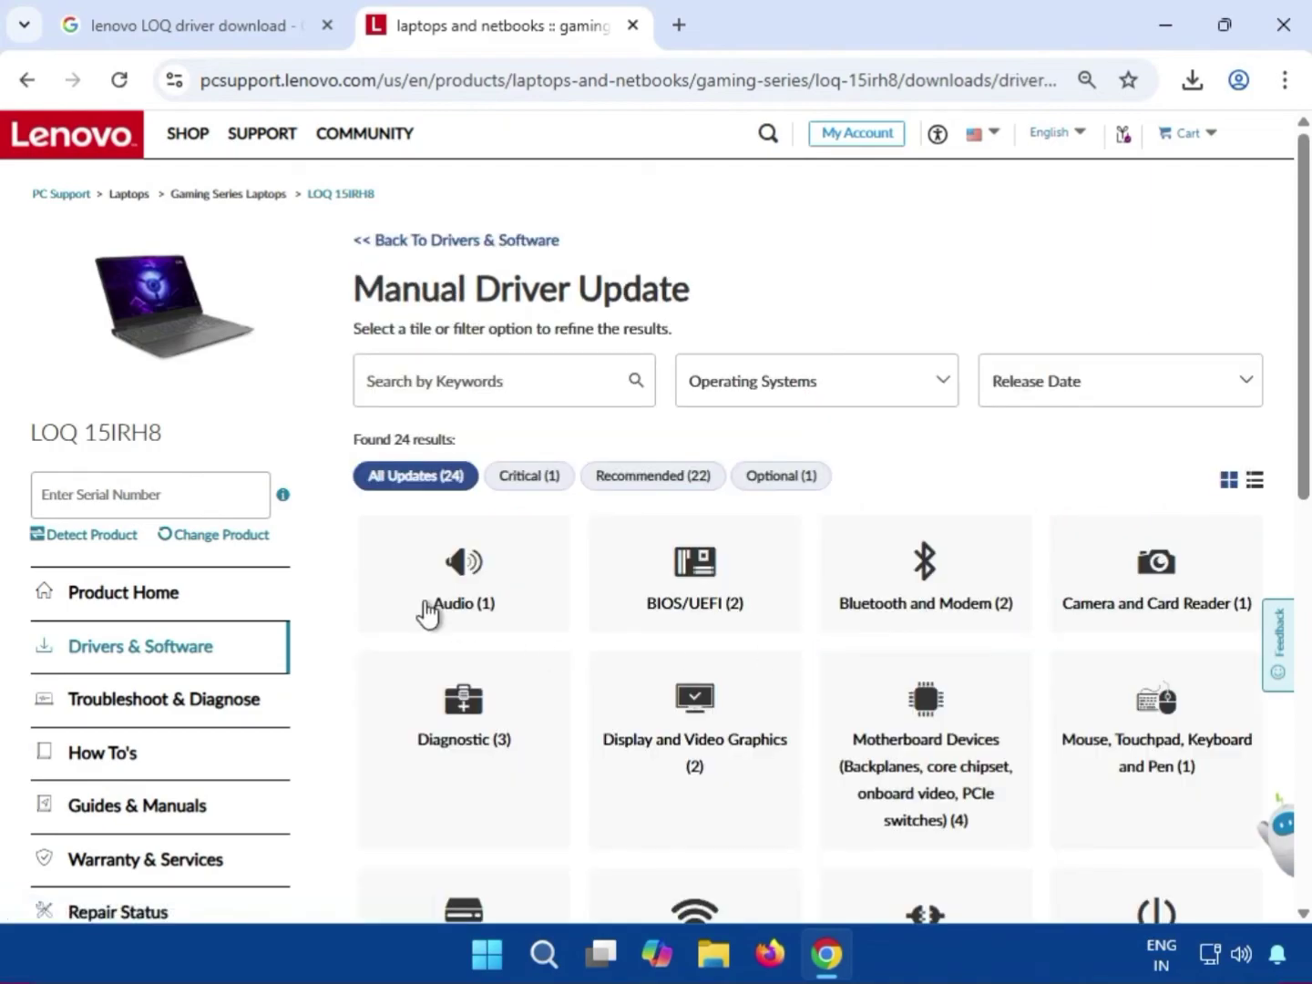
pyautogui.scroll(-3, 840, 781)
pyautogui.scroll(-2, 839, 782)
pyautogui.scroll(4, 841, 781)
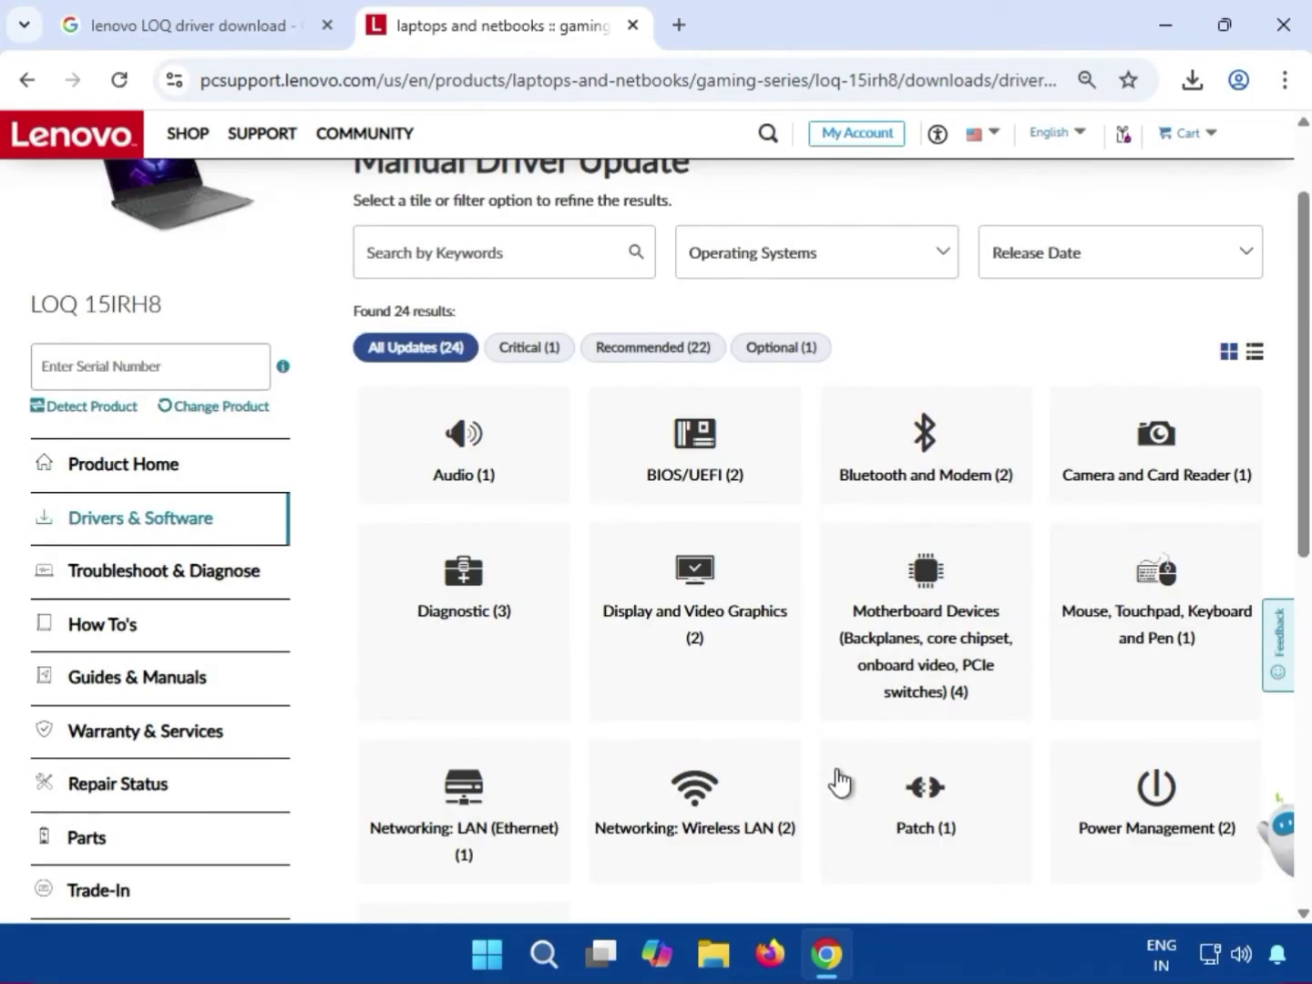
pyautogui.scroll(-1, 841, 782)
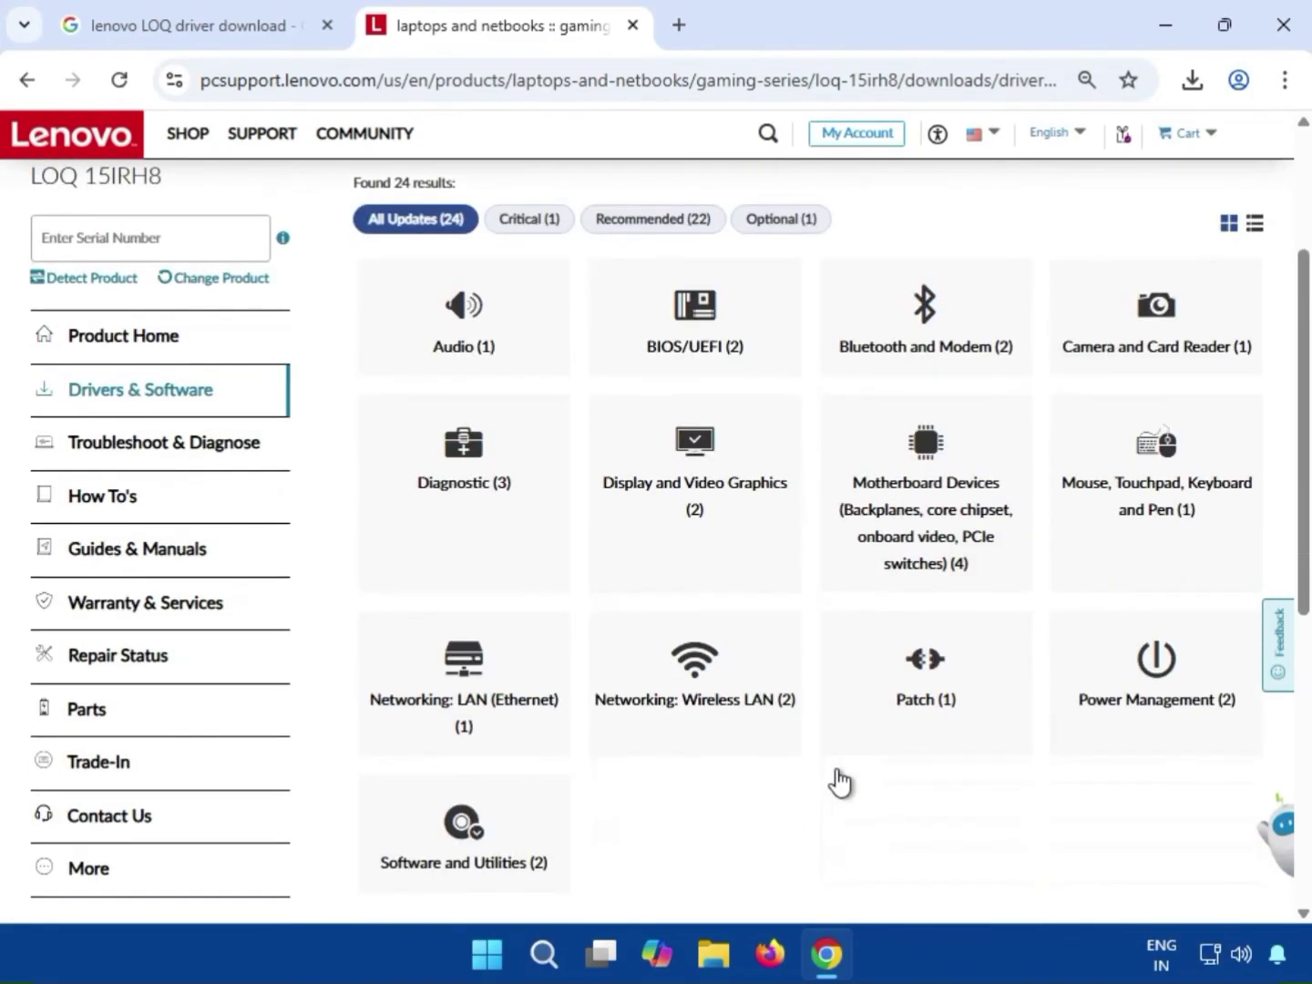
pyautogui.click(508, 346)
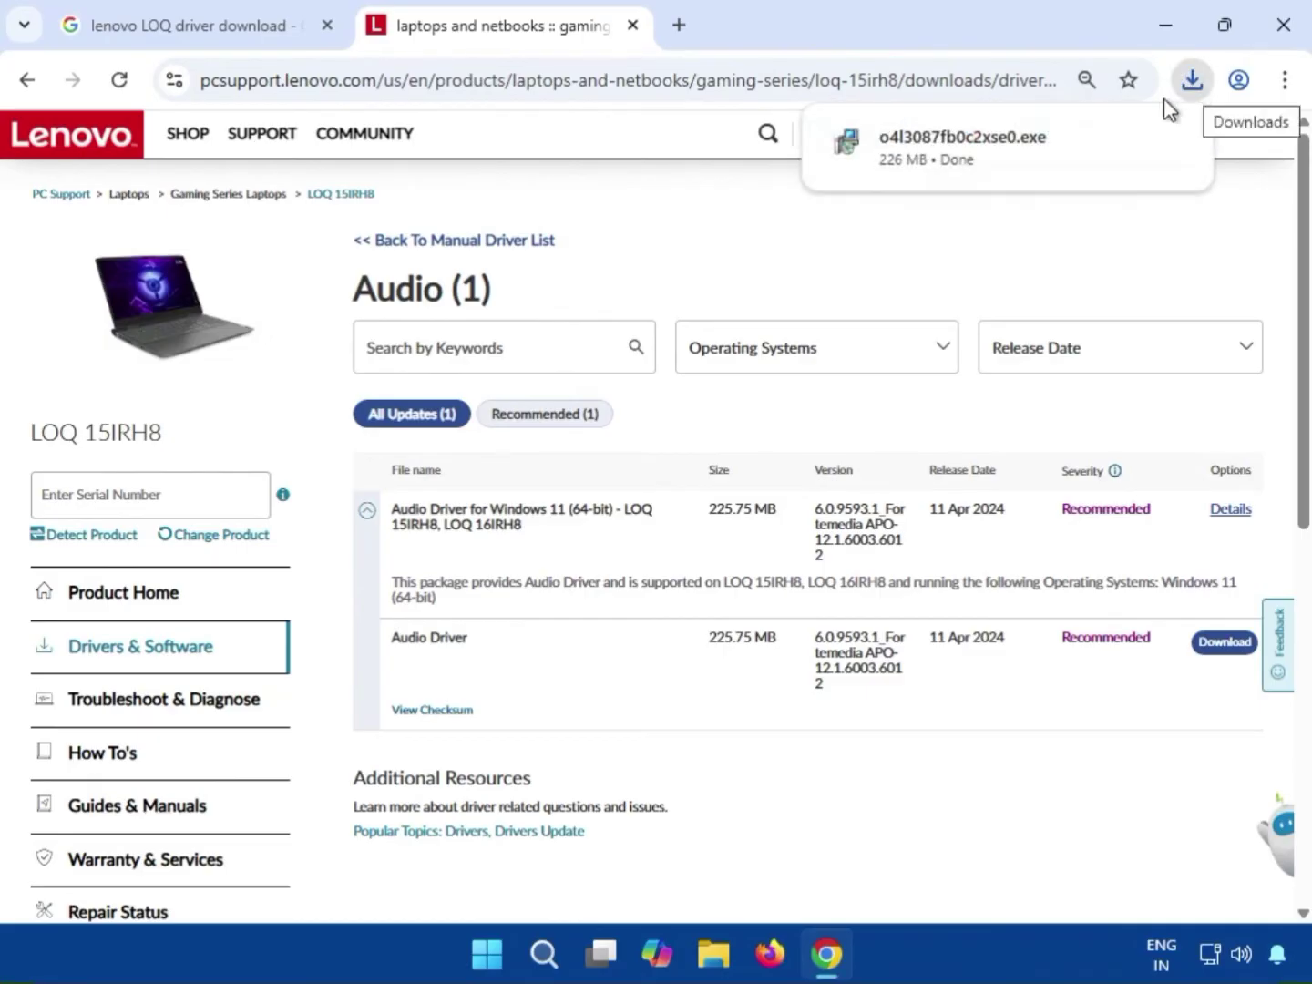
# Run o4l3087fb0c2xse0.exe, allow UAC, choose English, accept the licence and proceed to Install
pyautogui.click(979, 156)
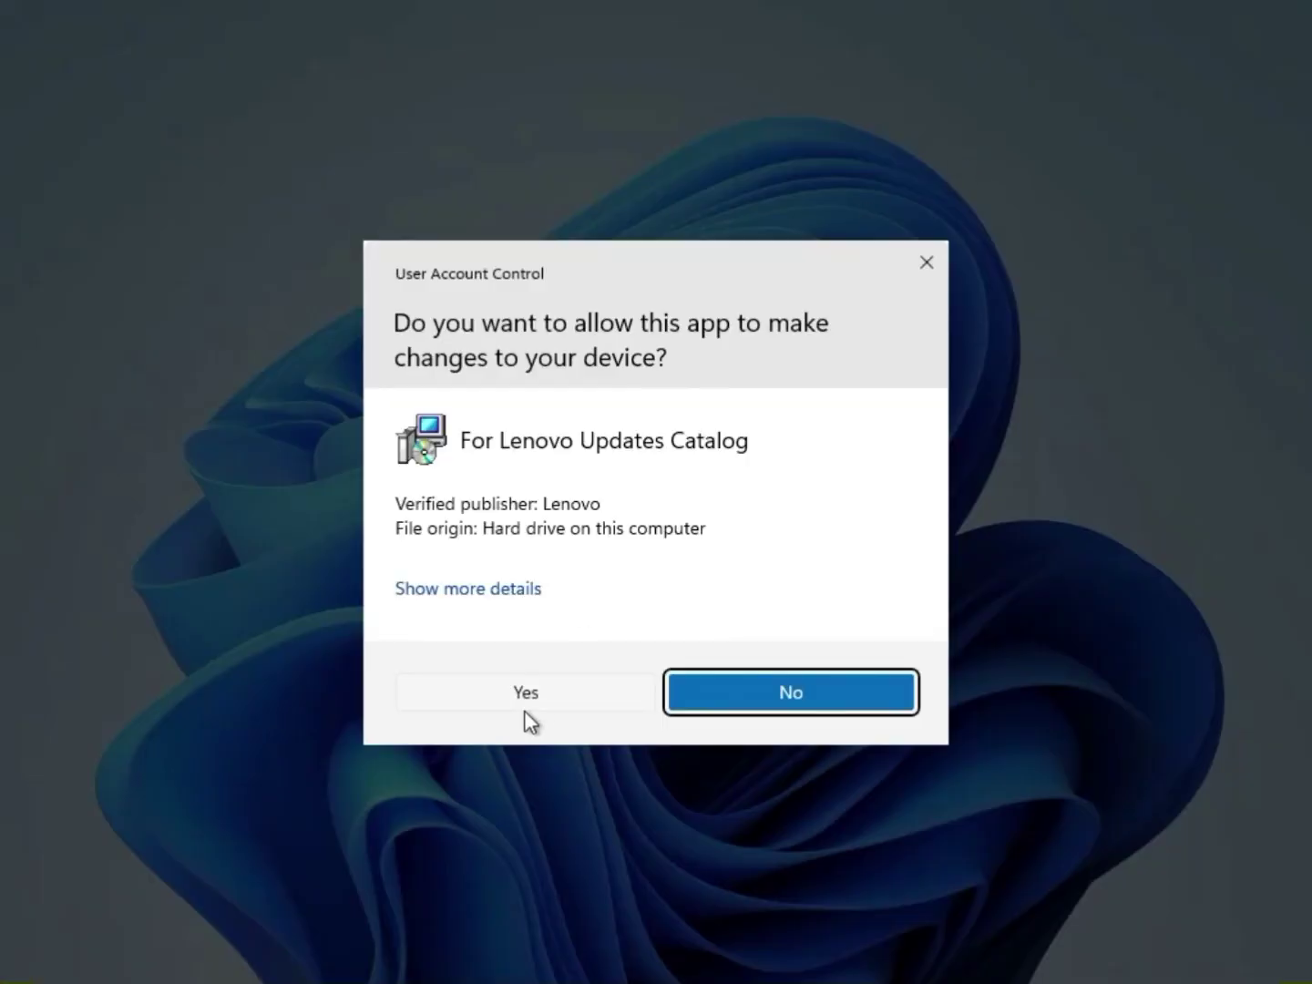
pyautogui.click(527, 694)
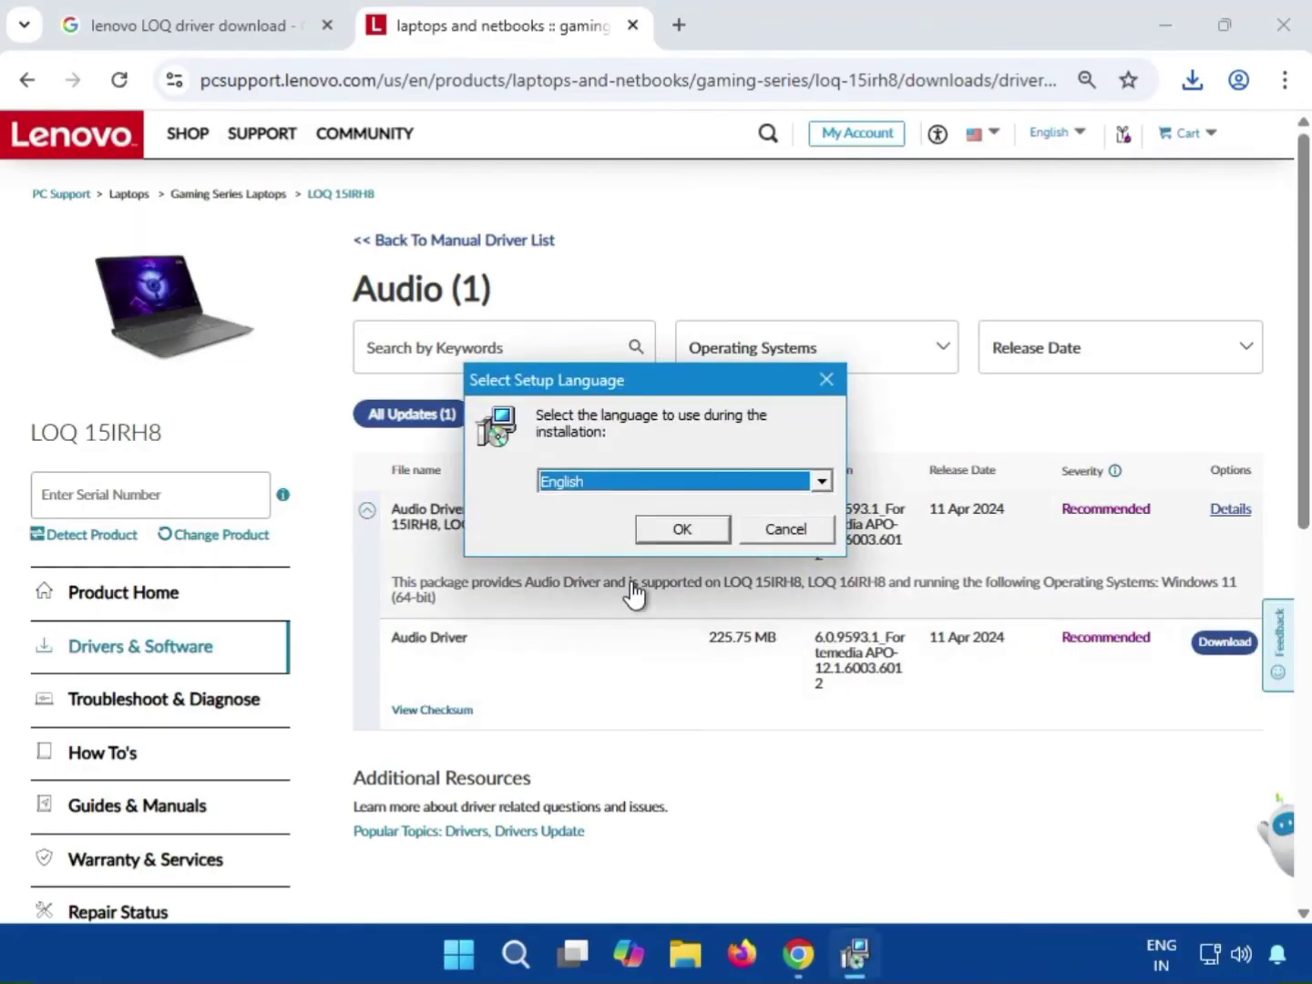
pyautogui.click(697, 536)
pyautogui.click(497, 600)
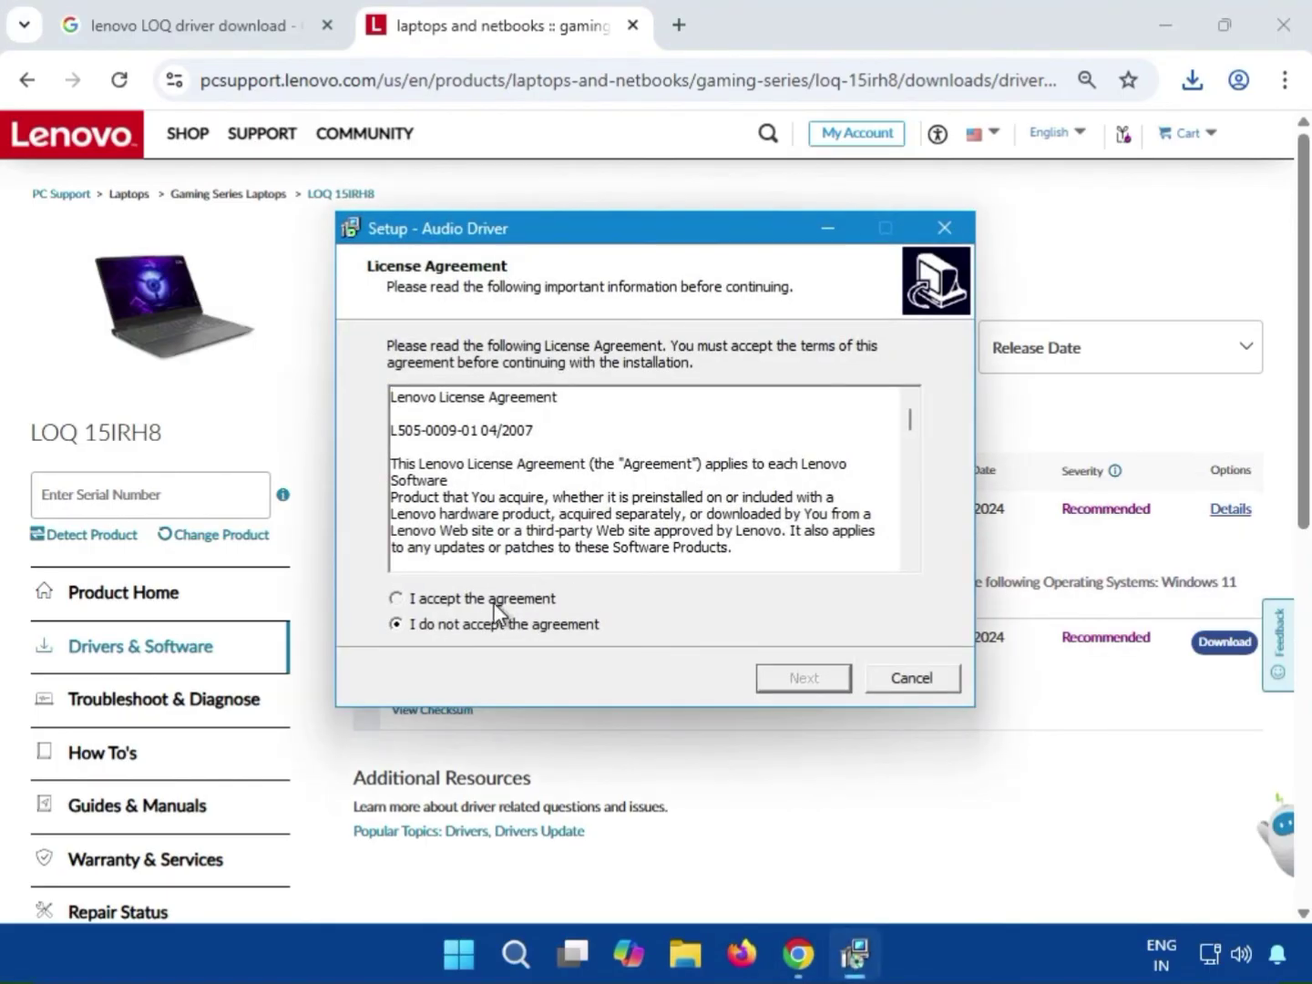
pyautogui.click(787, 687)
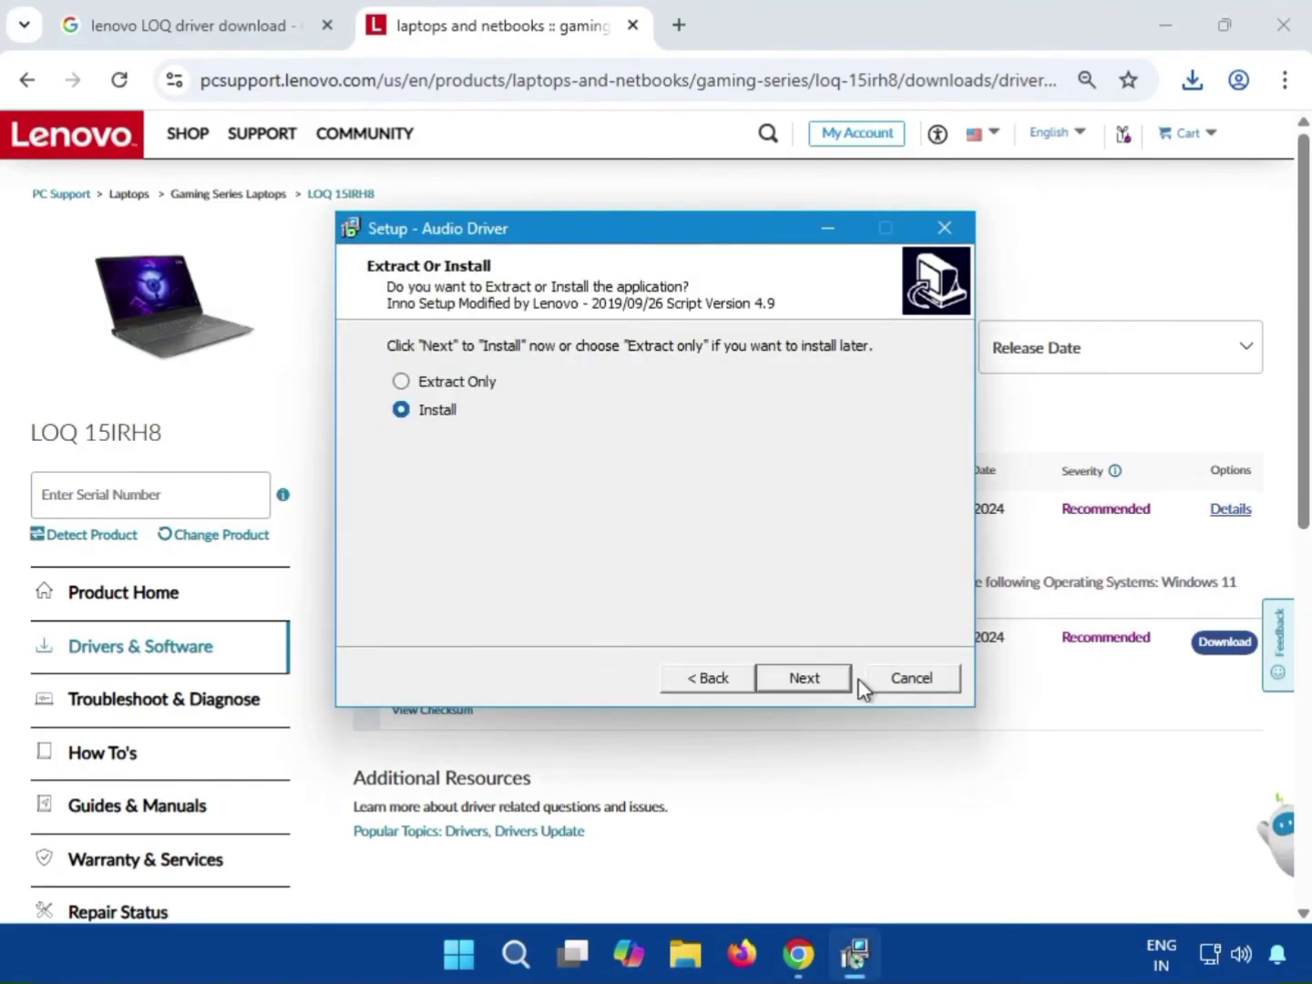
pyautogui.click(814, 683)
# Install the audio driver, dismiss the 'installed successfully' message and finish the setup
pyautogui.click(805, 679)
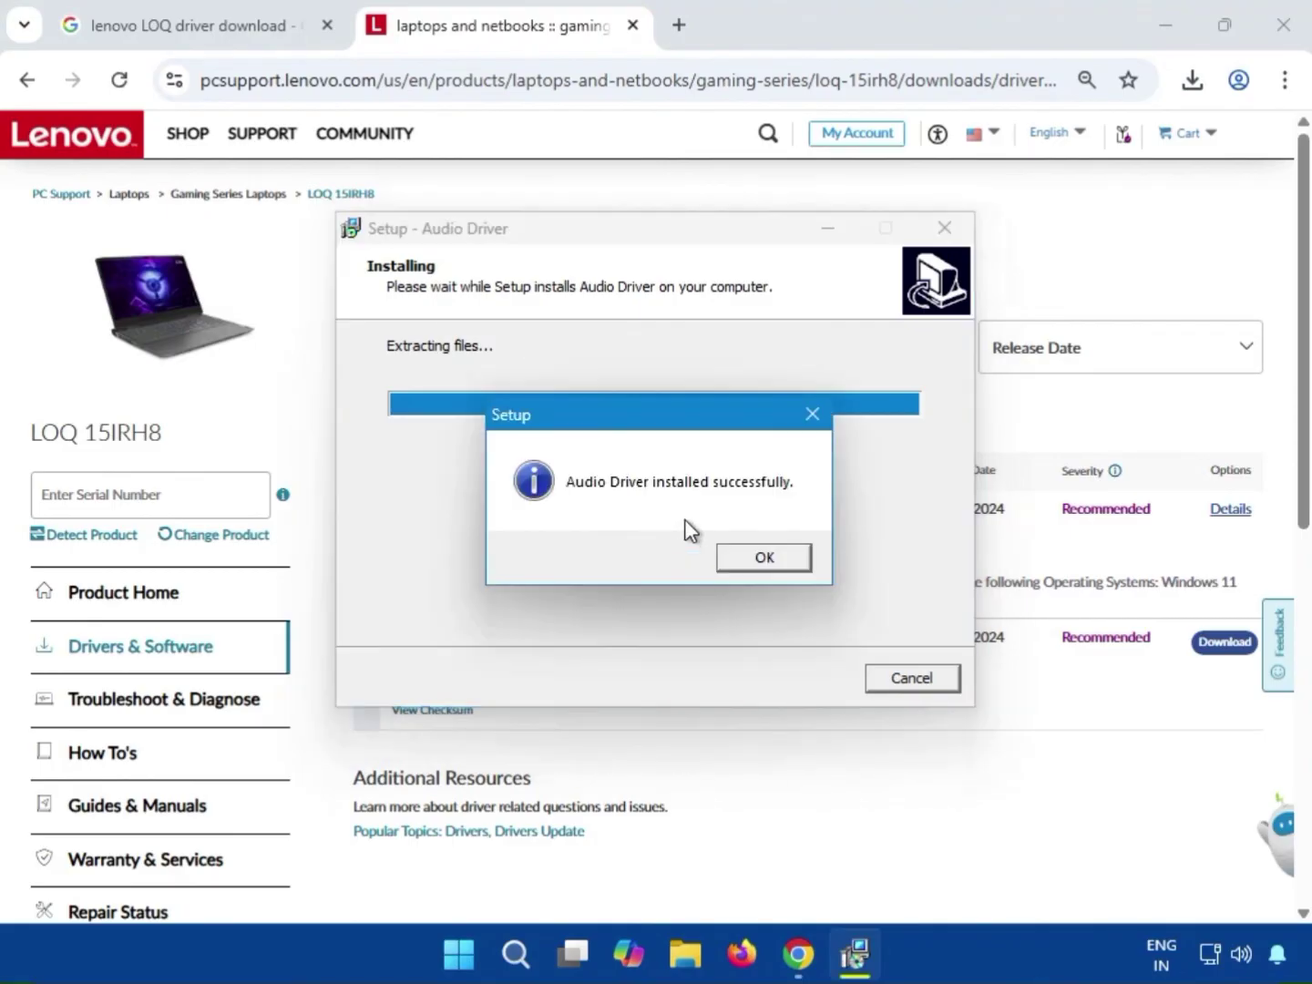
pyautogui.click(764, 561)
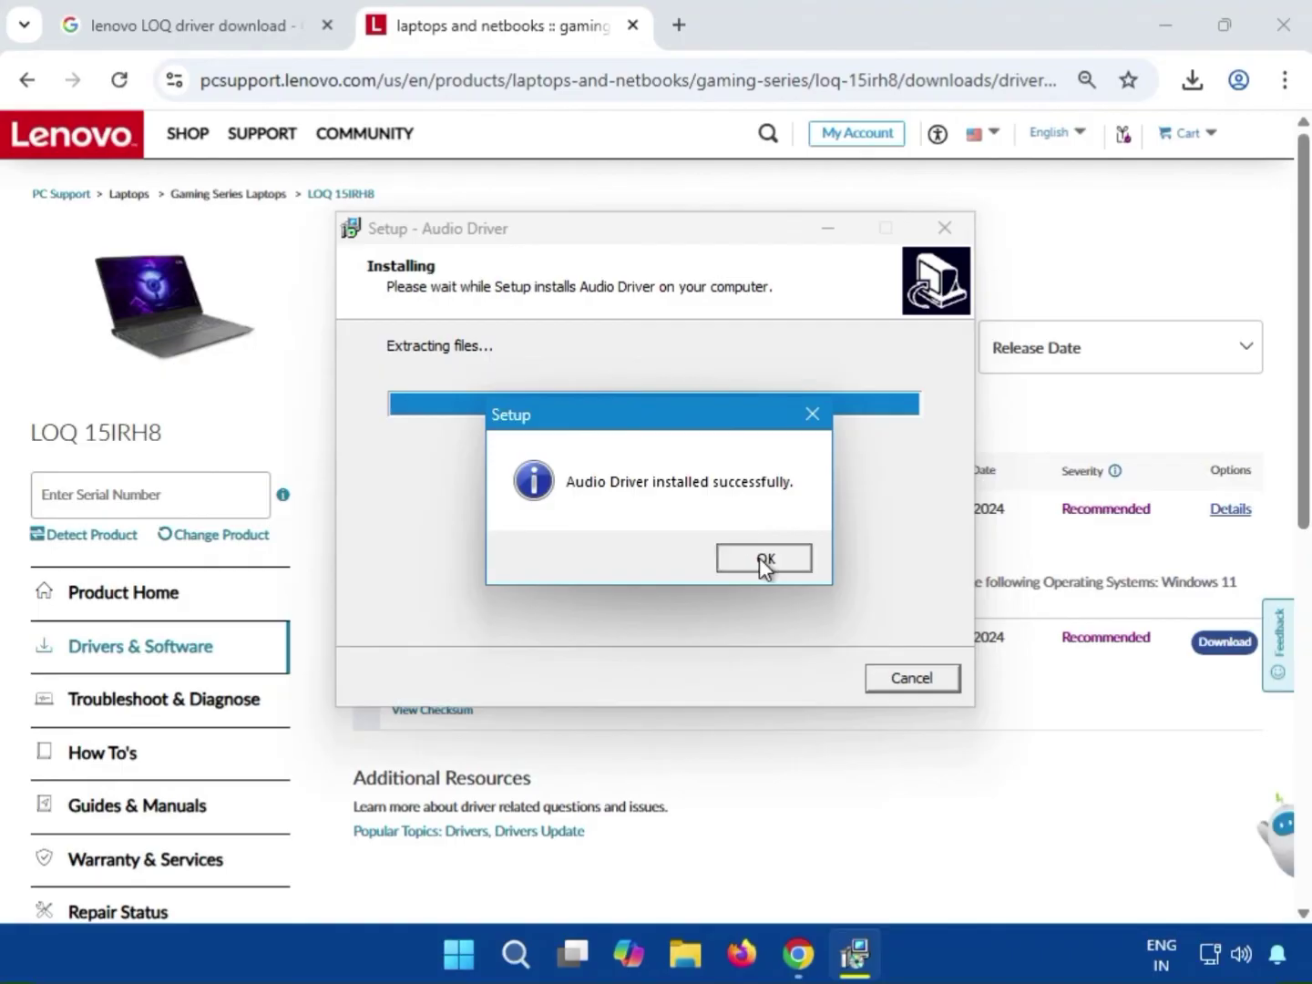
pyautogui.click(804, 679)
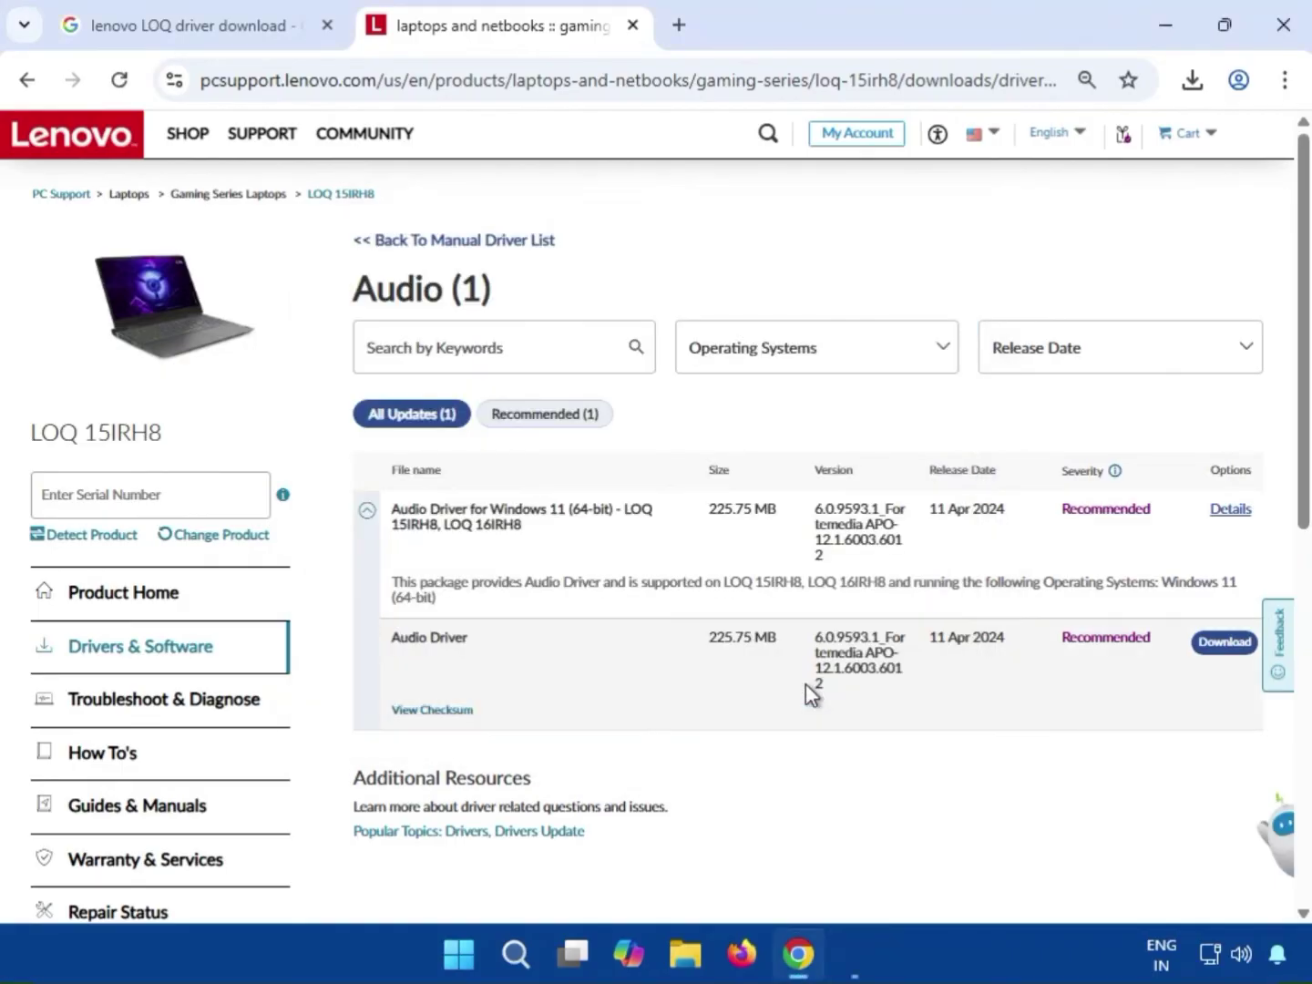